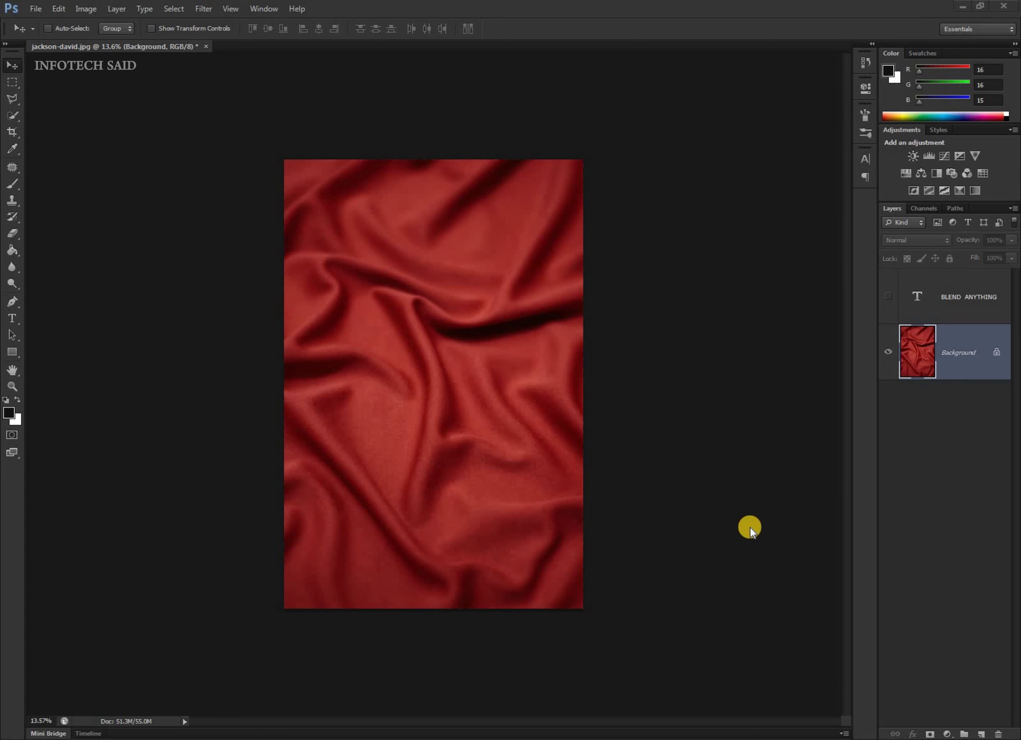
Step: Zoom in to preview the BLEND ANYTHING text on the fabric, then hide its layer
key("ctrl+plus")
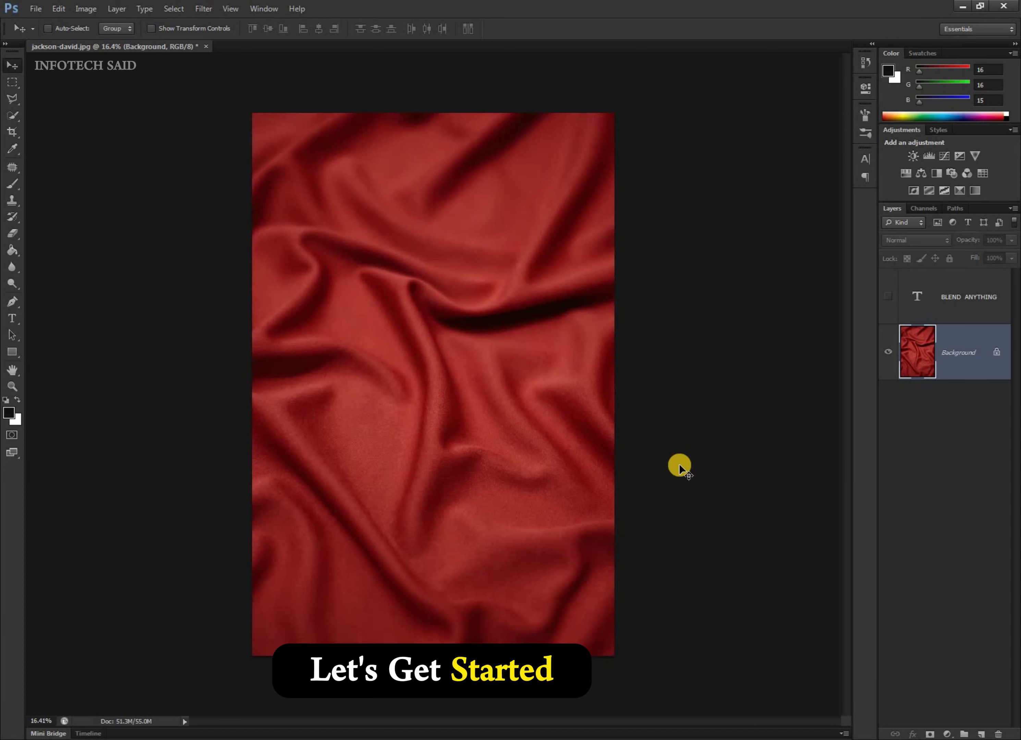
scroll(679, 464, "up", 1)
scroll(679, 464, "up", 1)
scroll(678, 463, "down", 1)
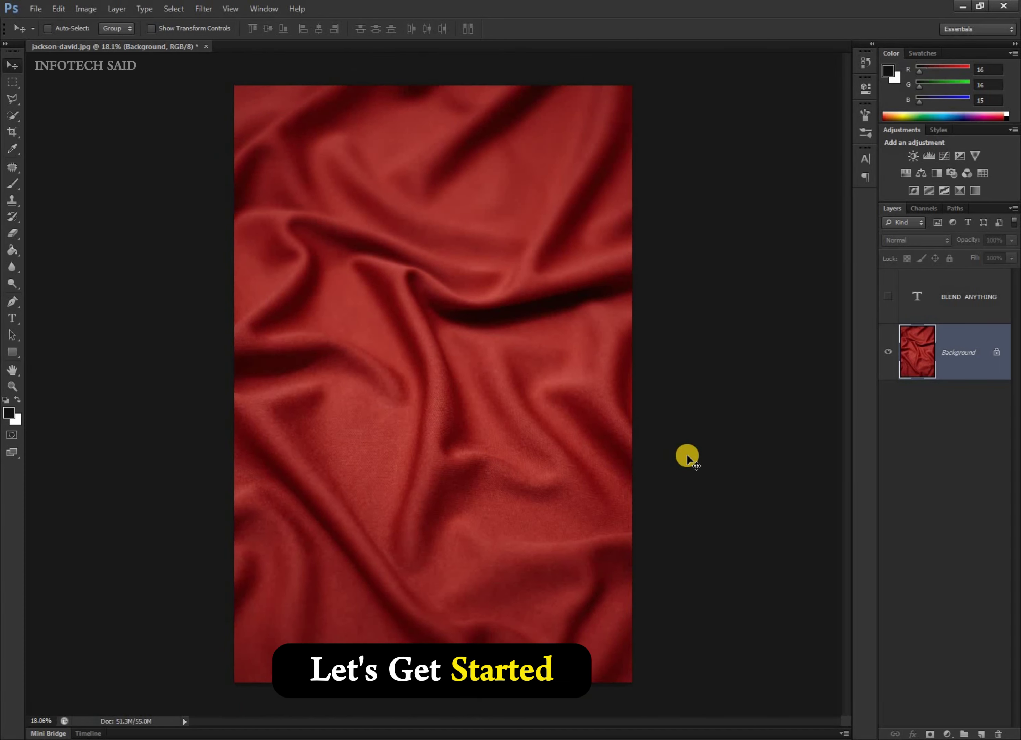
left_click(892, 298)
left_click(892, 298)
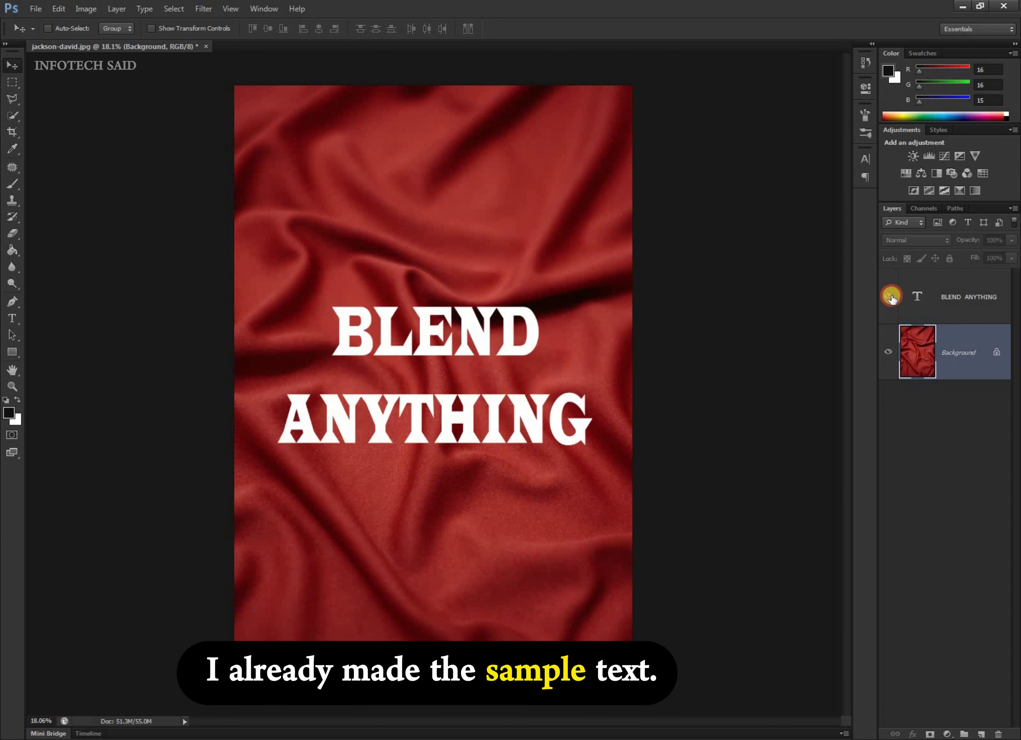
scroll(479, 357, "down", 1)
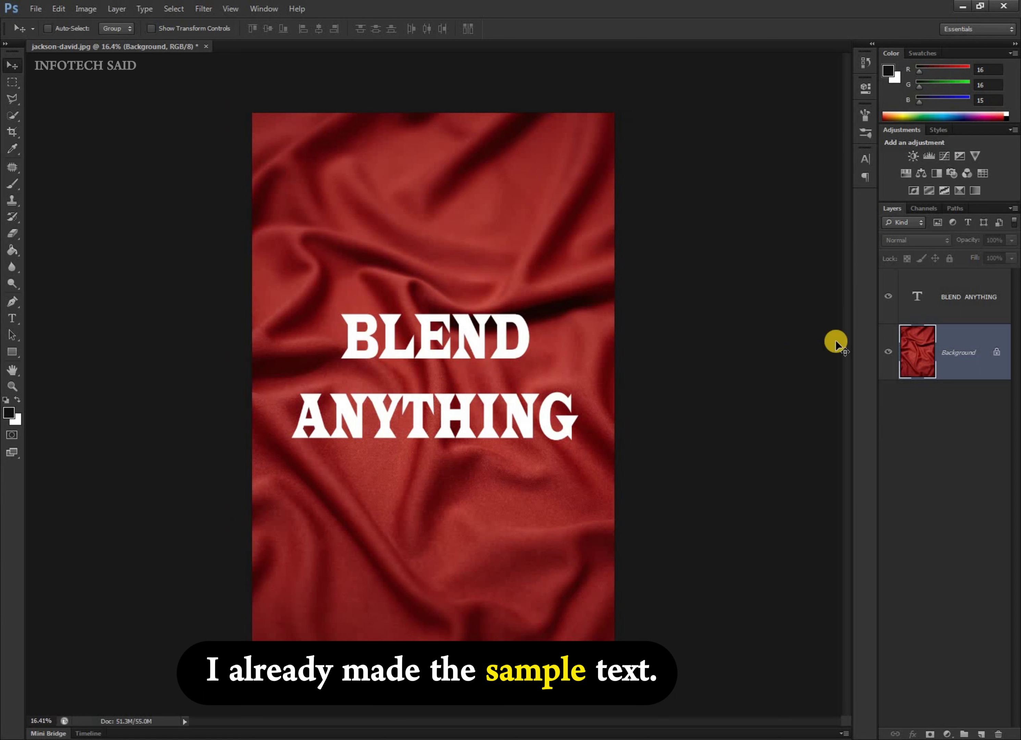
left_click(887, 295)
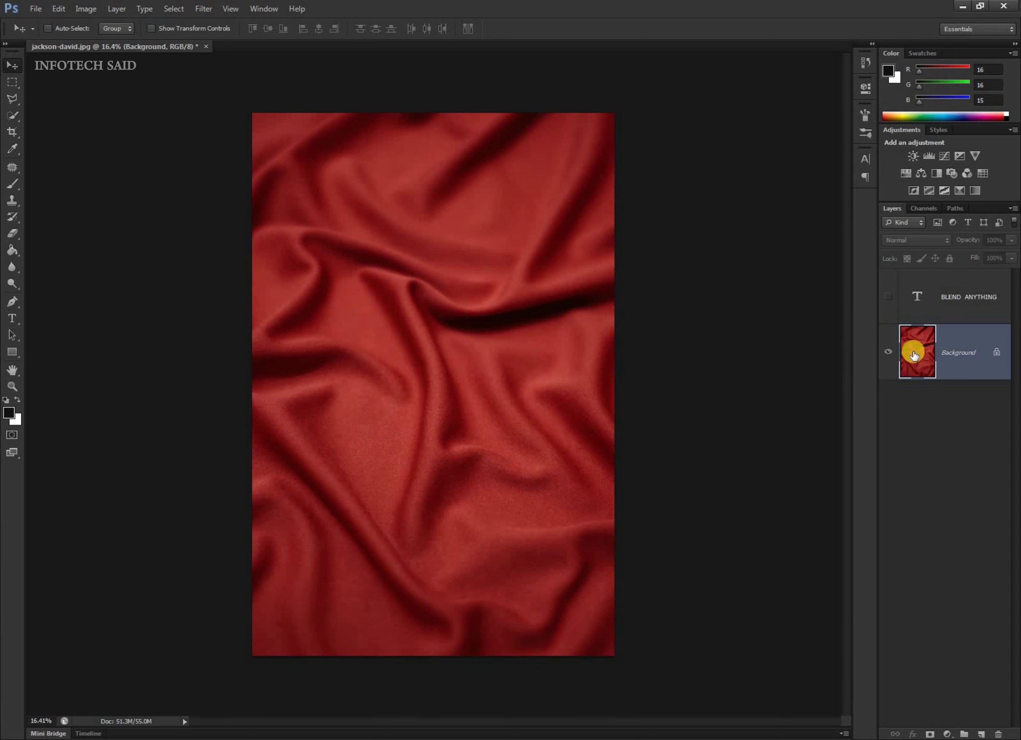
Step: Duplicate the Background layer into a new document named Duplicate
right_click(965, 337)
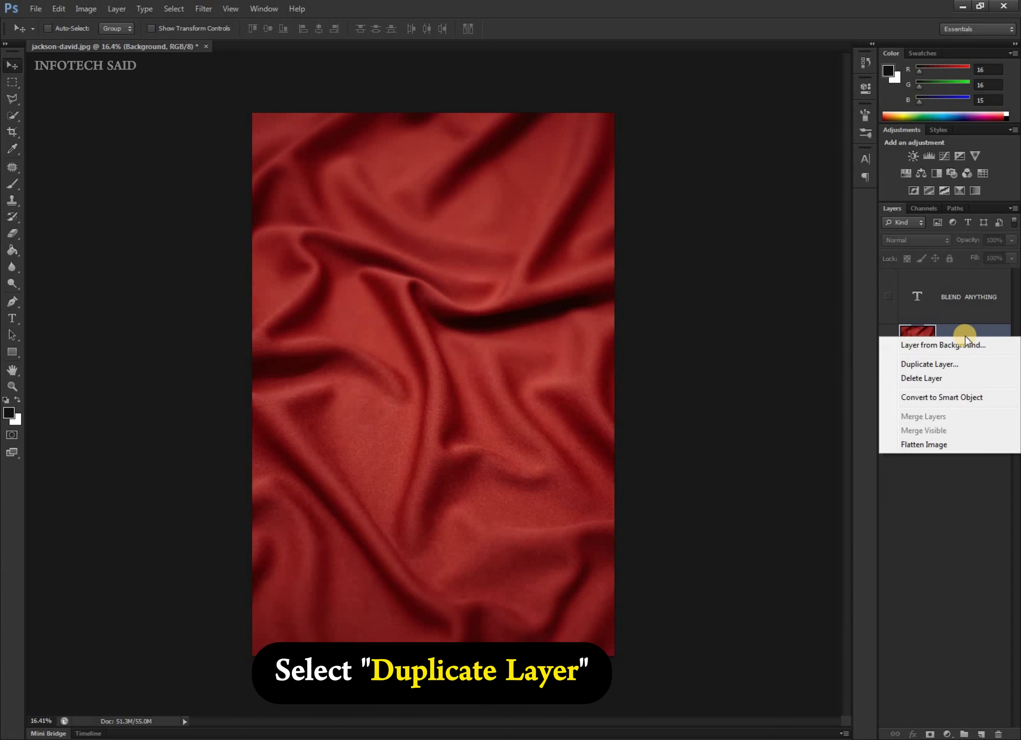
left_click(987, 364)
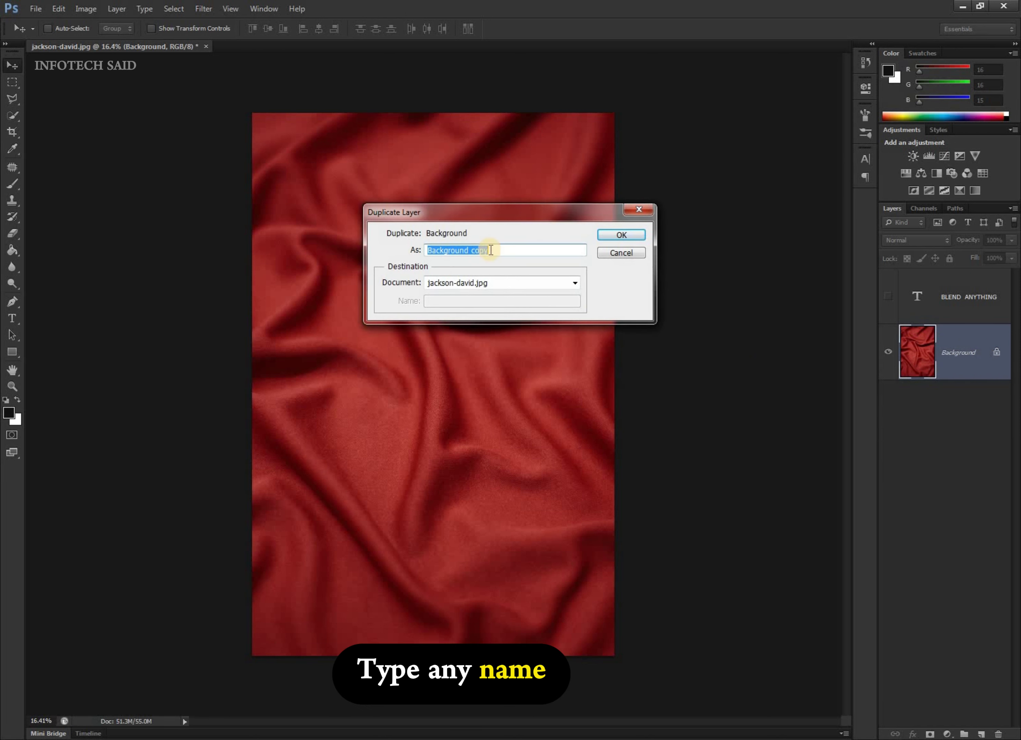
key("BackSpace")
type("UPLICATE")
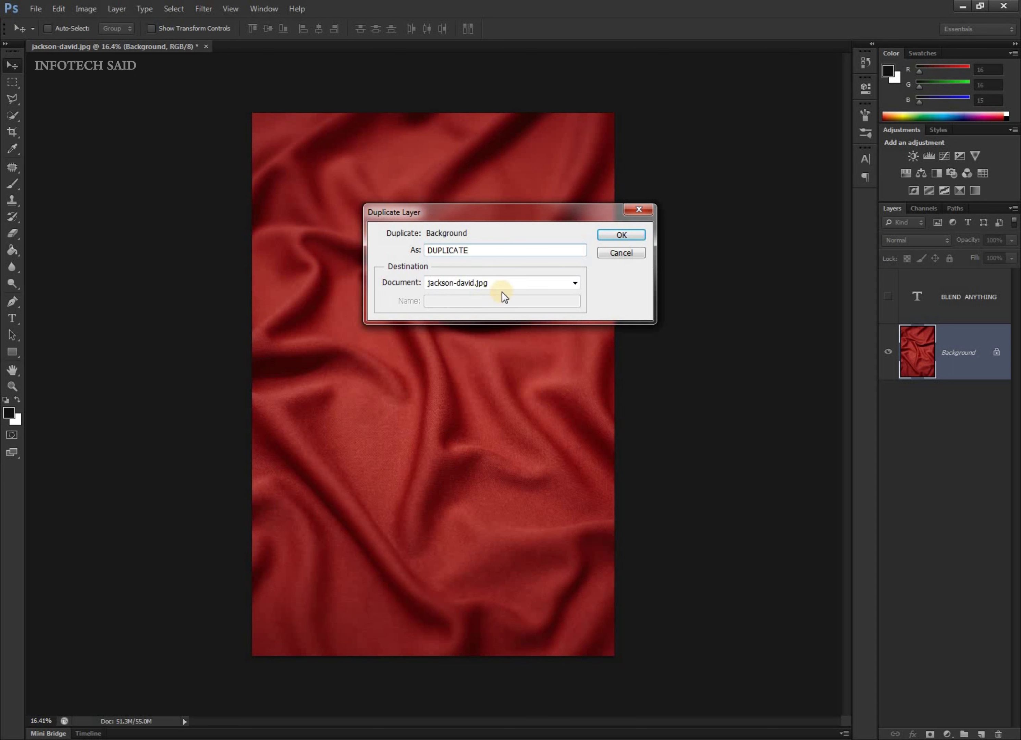
left_click(517, 286)
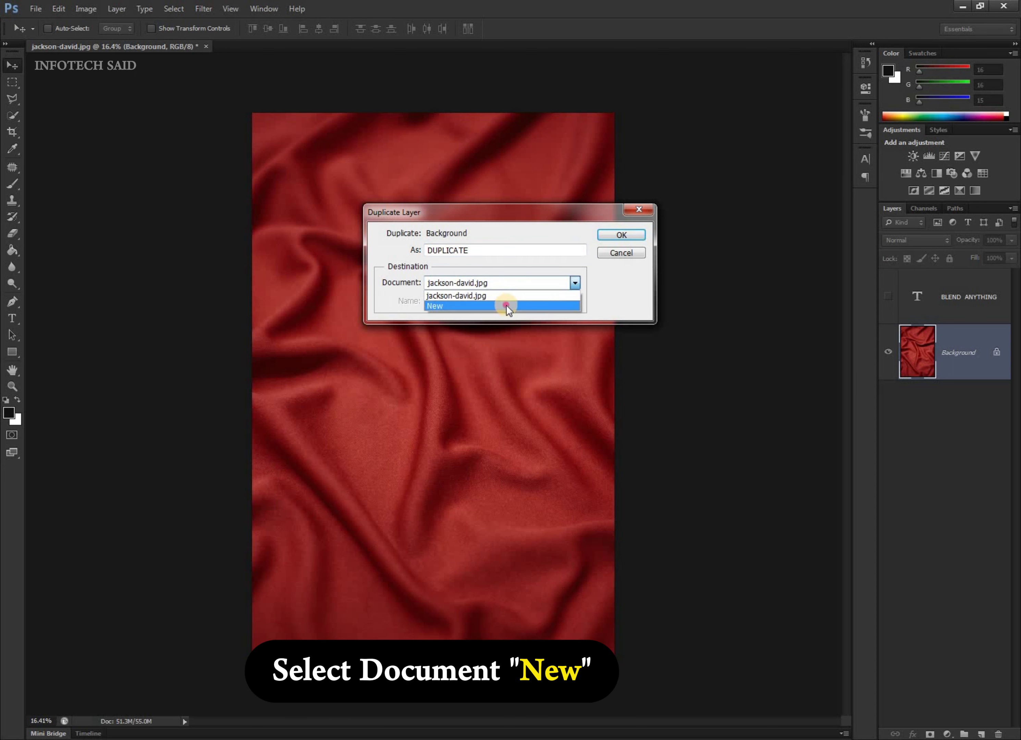
left_click(506, 305)
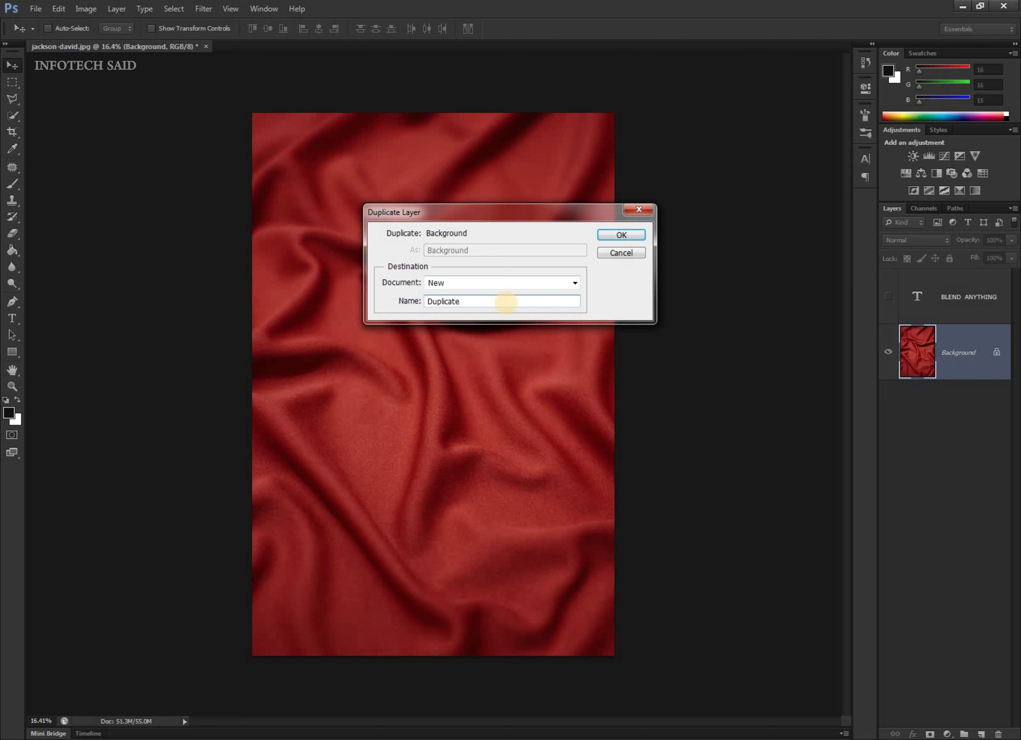
left_click(632, 233)
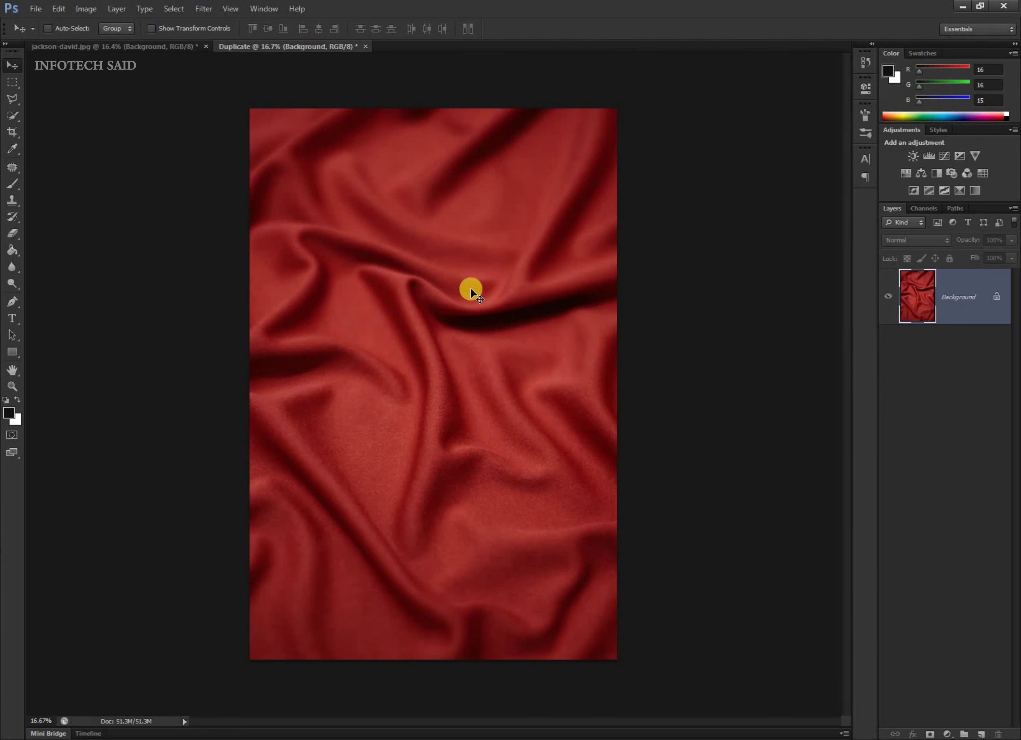
Step: Desaturate the Duplicate copy to greyscale with Ctrl+Shift+U
scroll(470, 287, "up", 1)
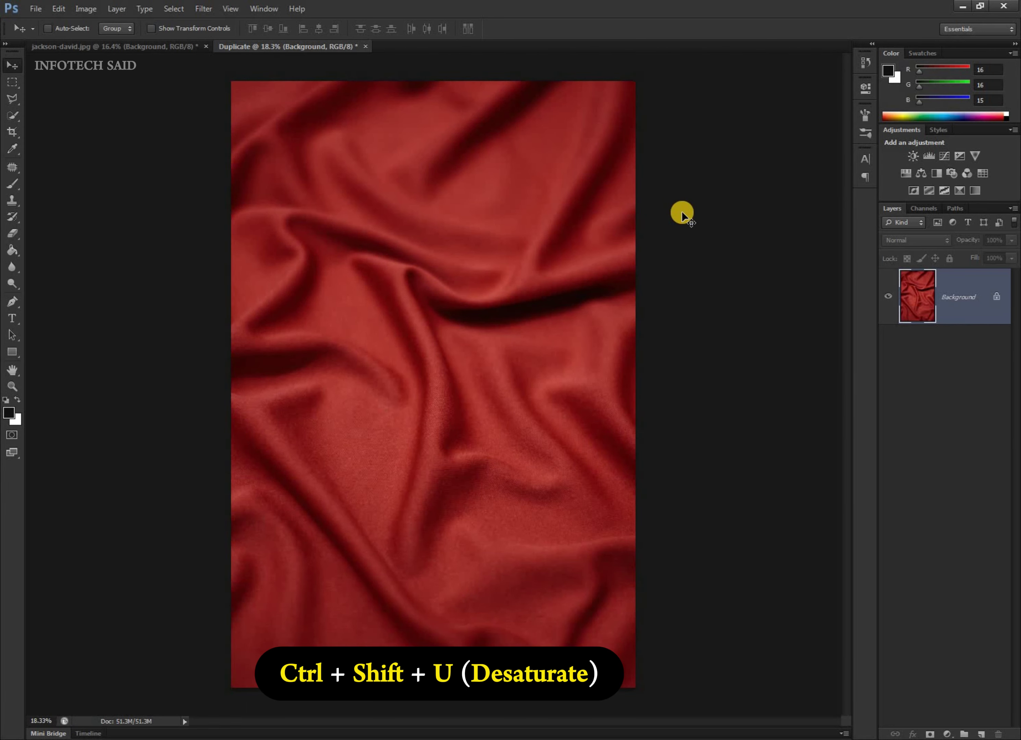
key("ctrl+shift+u")
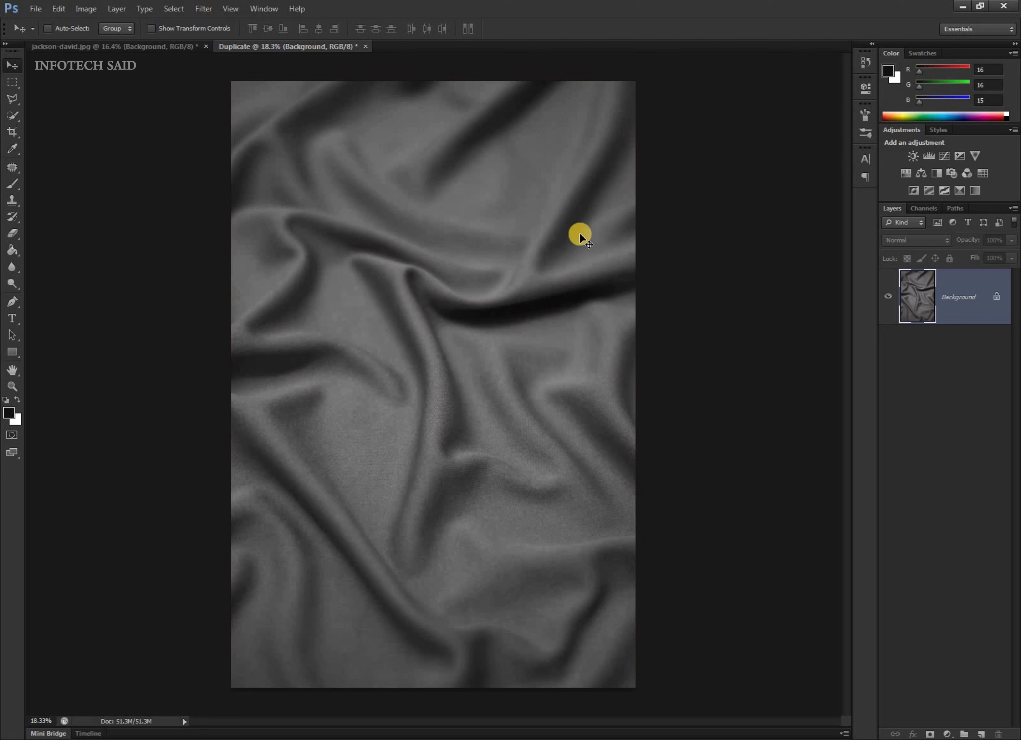
scroll(541, 252, "down", 1)
scroll(541, 252, "down", 1)
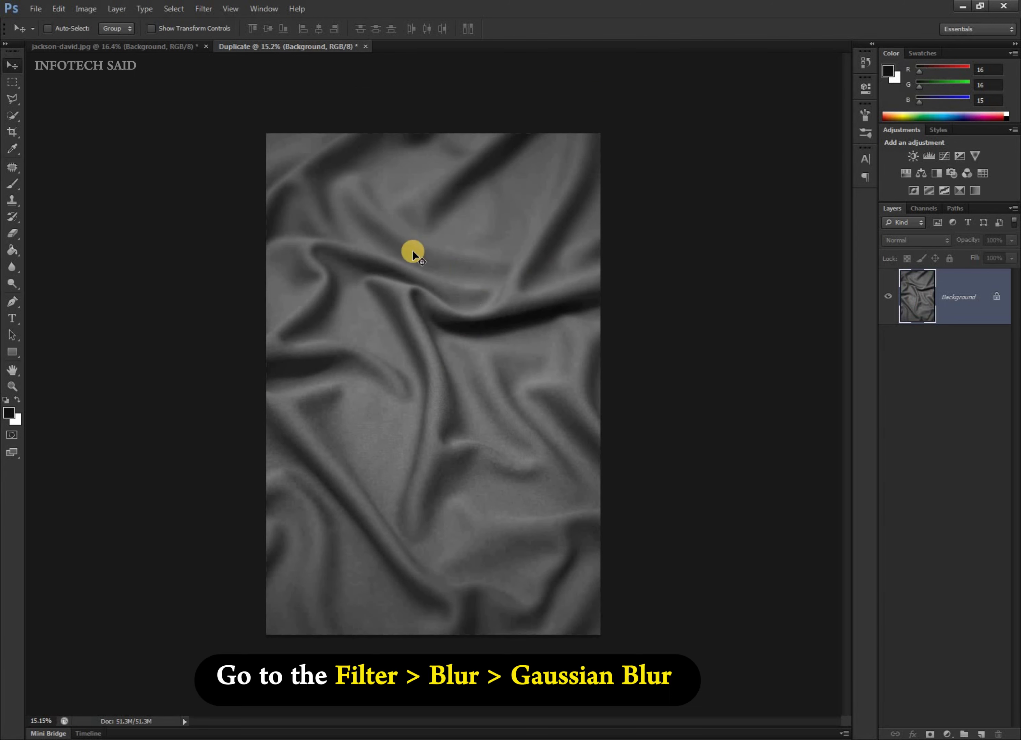
Step: Apply a Gaussian Blur with a 5-pixel radius to the grey copy
left_click(203, 8)
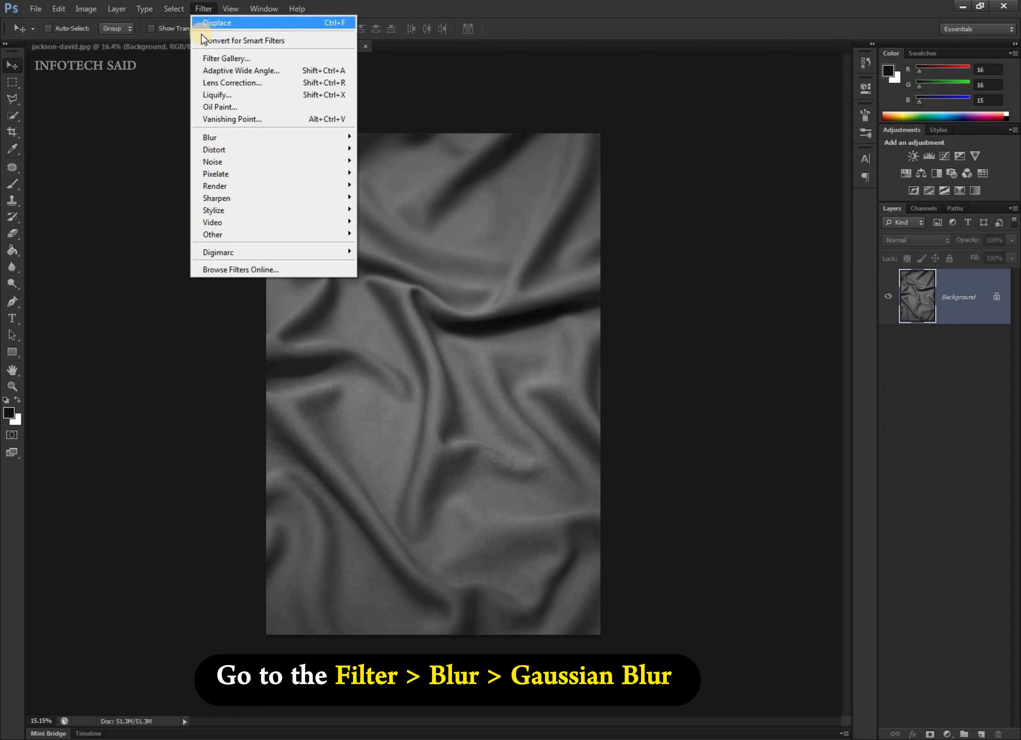
mouse_move(271, 137)
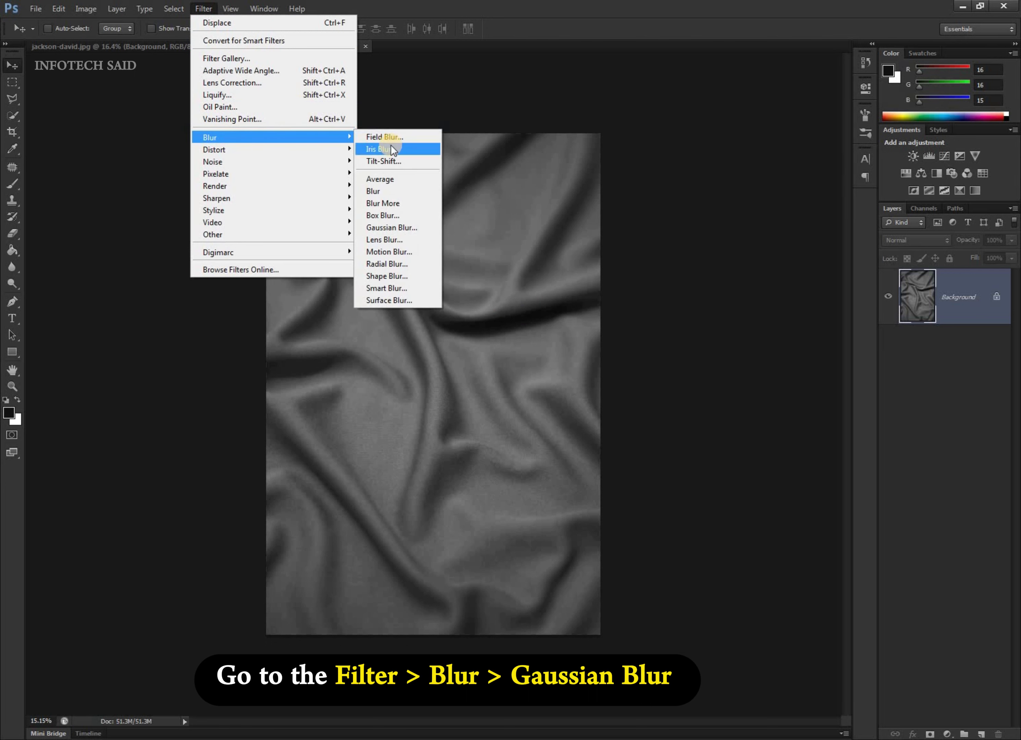
left_click(433, 227)
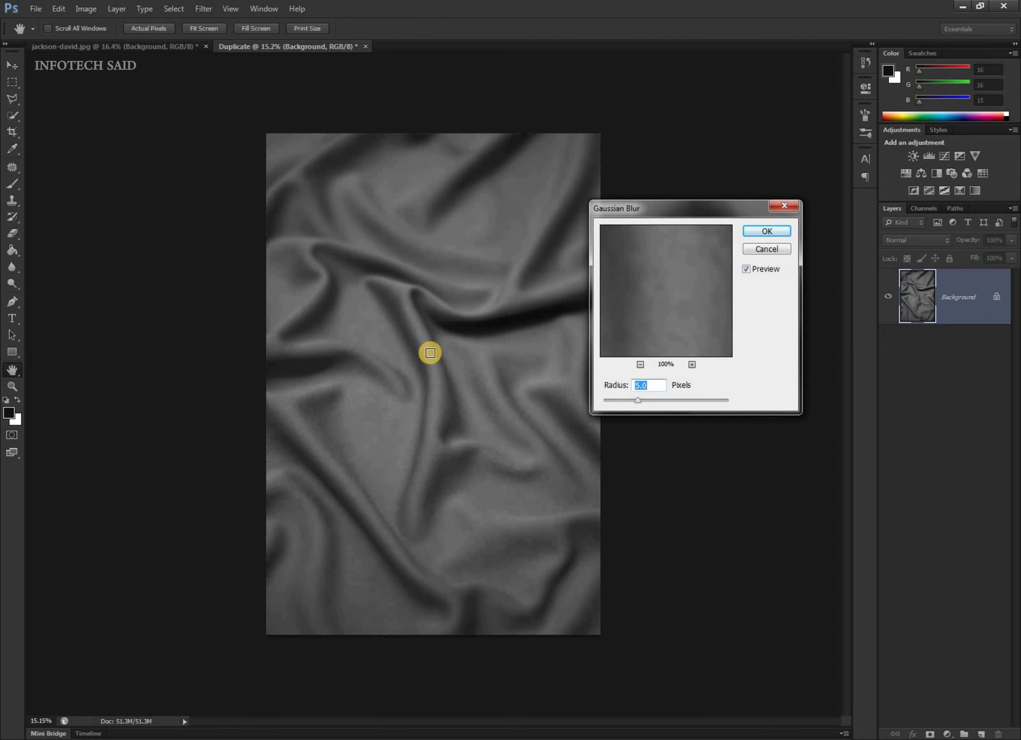
left_click(428, 353)
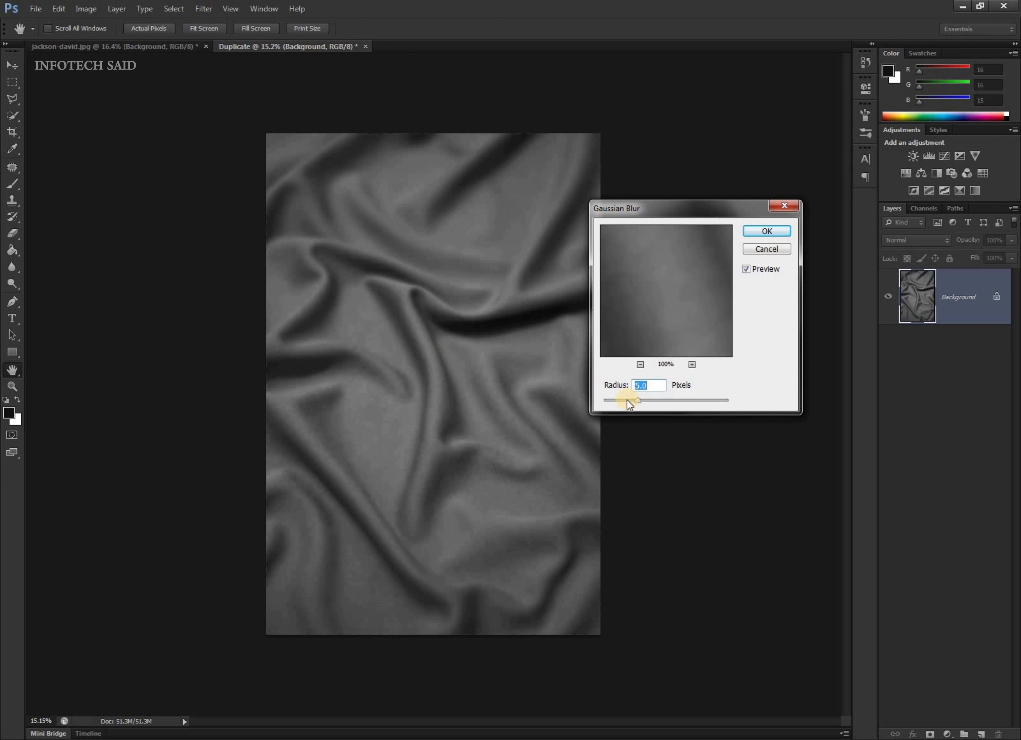
left_click_drag(627, 403, 629, 404)
left_click(652, 388)
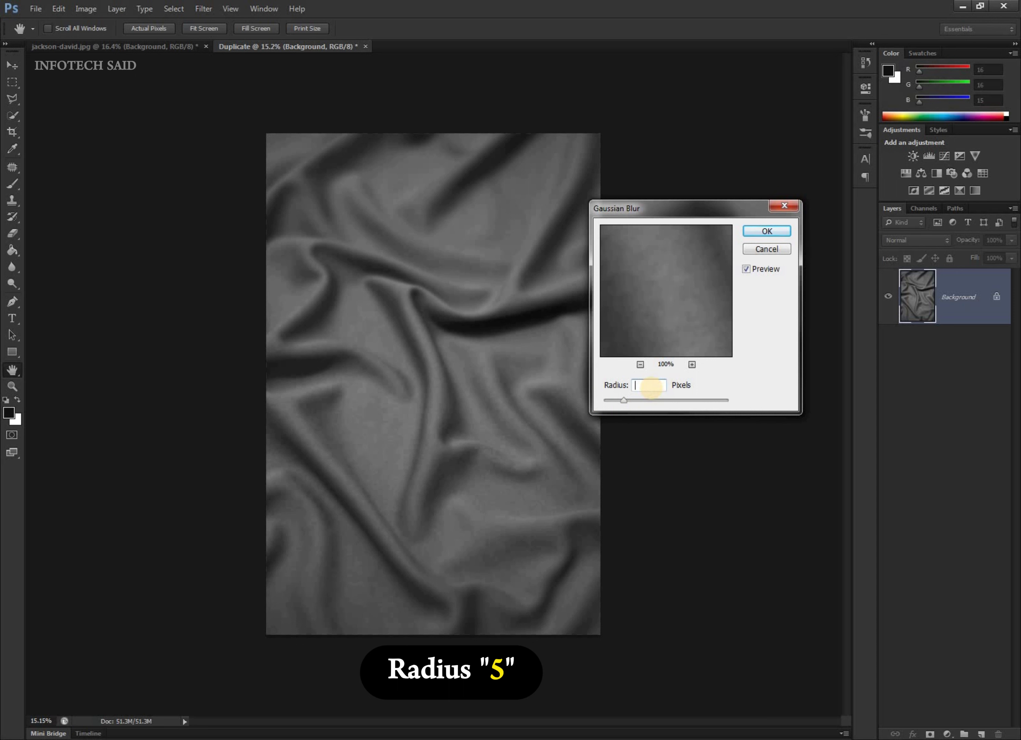
type("5")
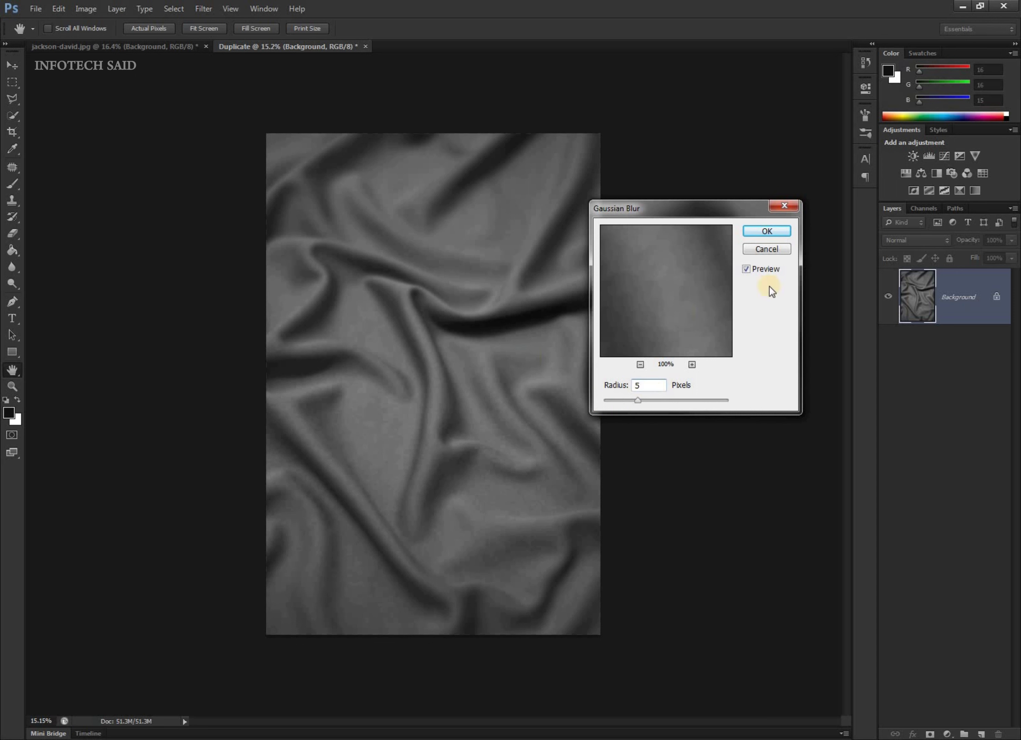
left_click(772, 230)
Step: Save the blurred greyscale copy as Duplicate.psd
key("v")
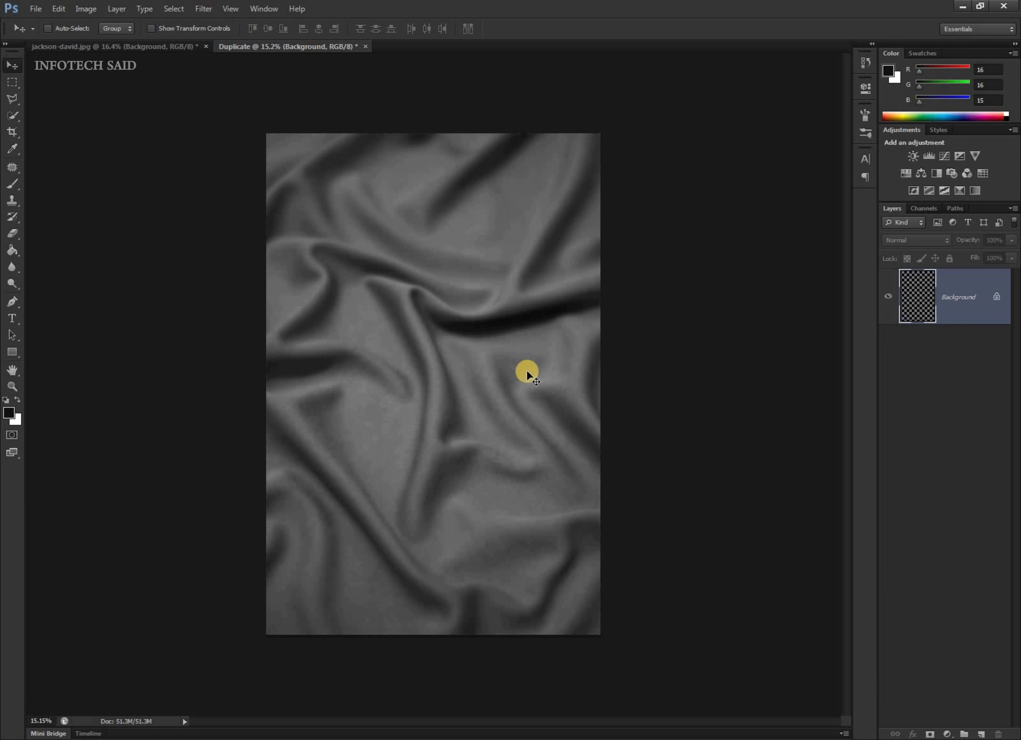
key("ctrl+plus")
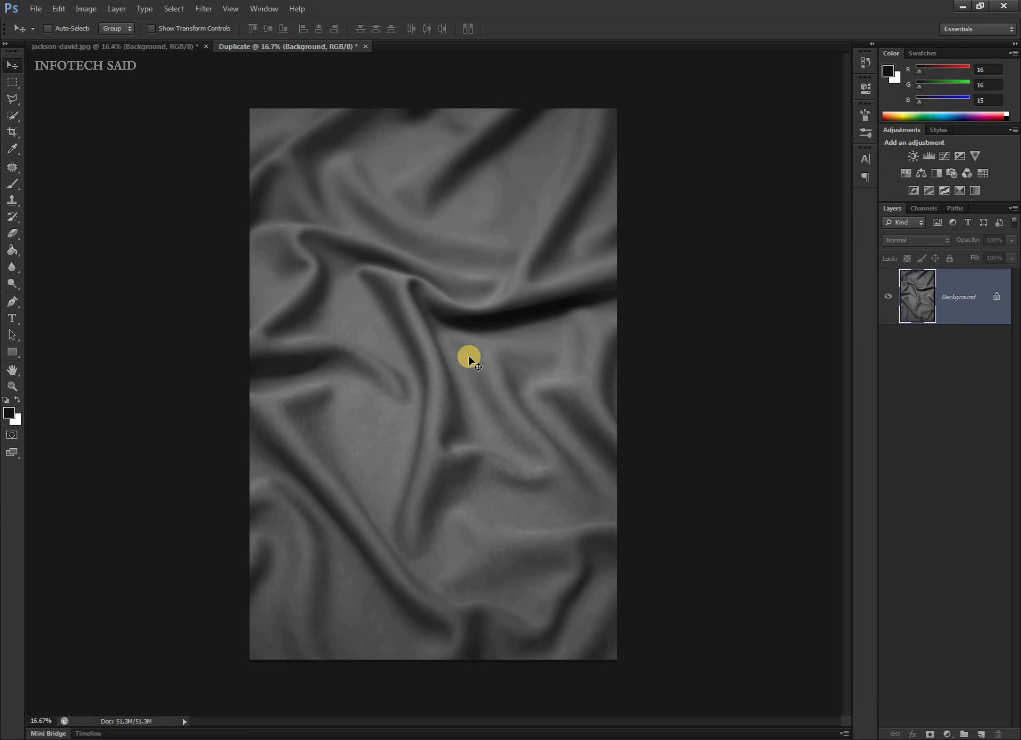
key("ctrl+s")
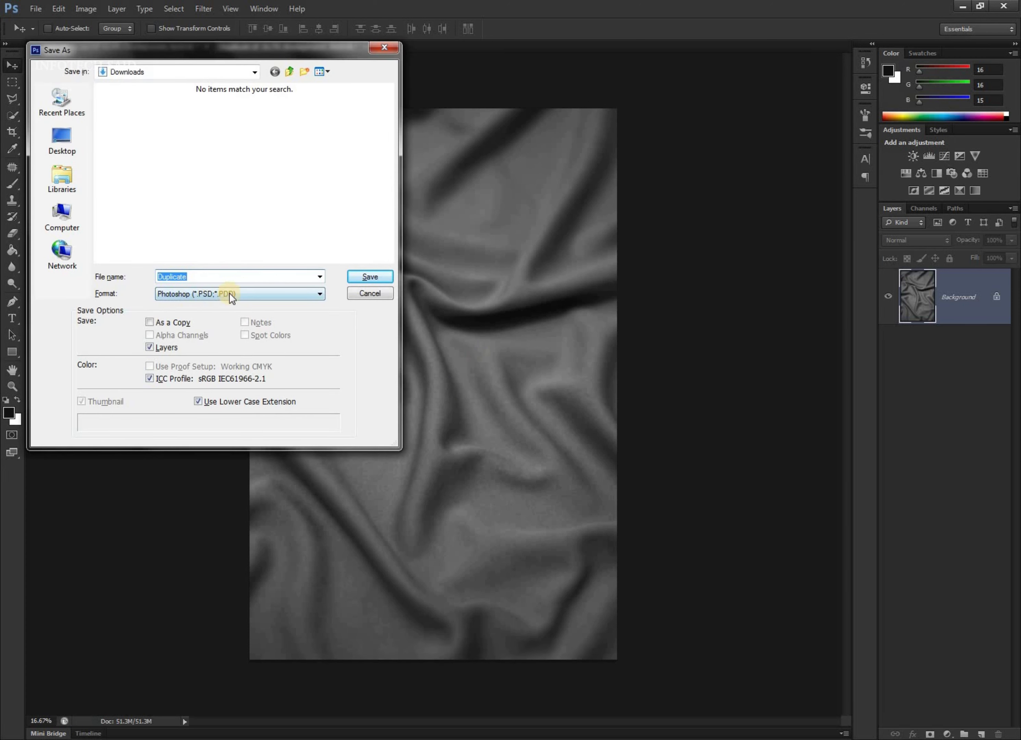
left_click(360, 276)
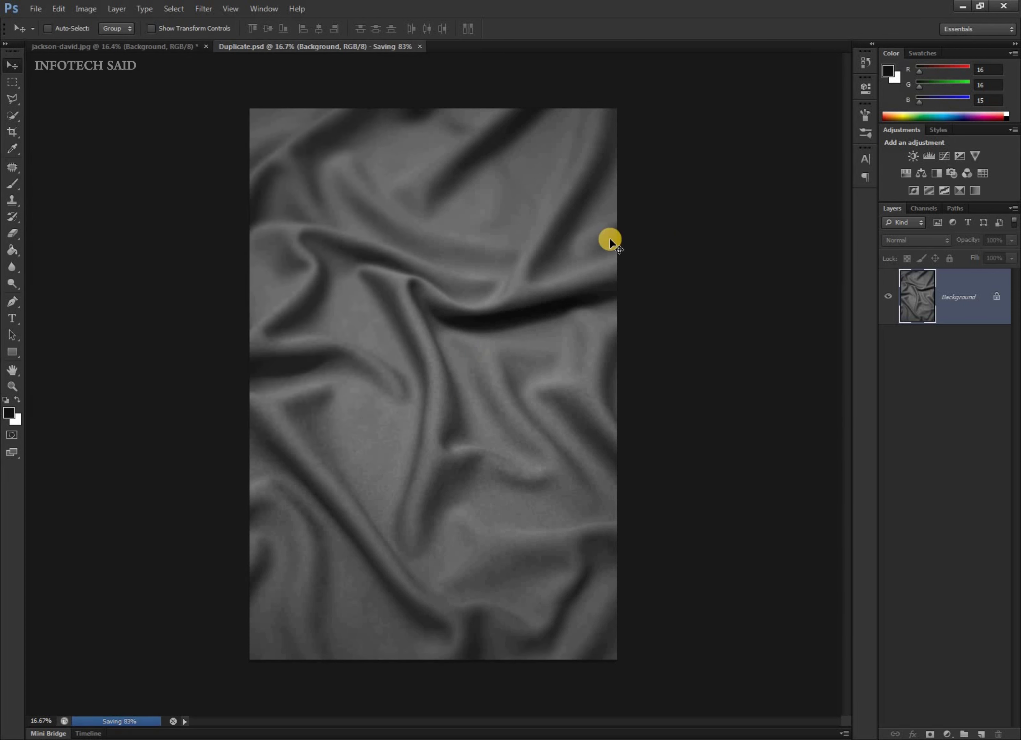
Step: Close Duplicate.psd and return to the red fabric document
scroll(587, 242, "up", 1)
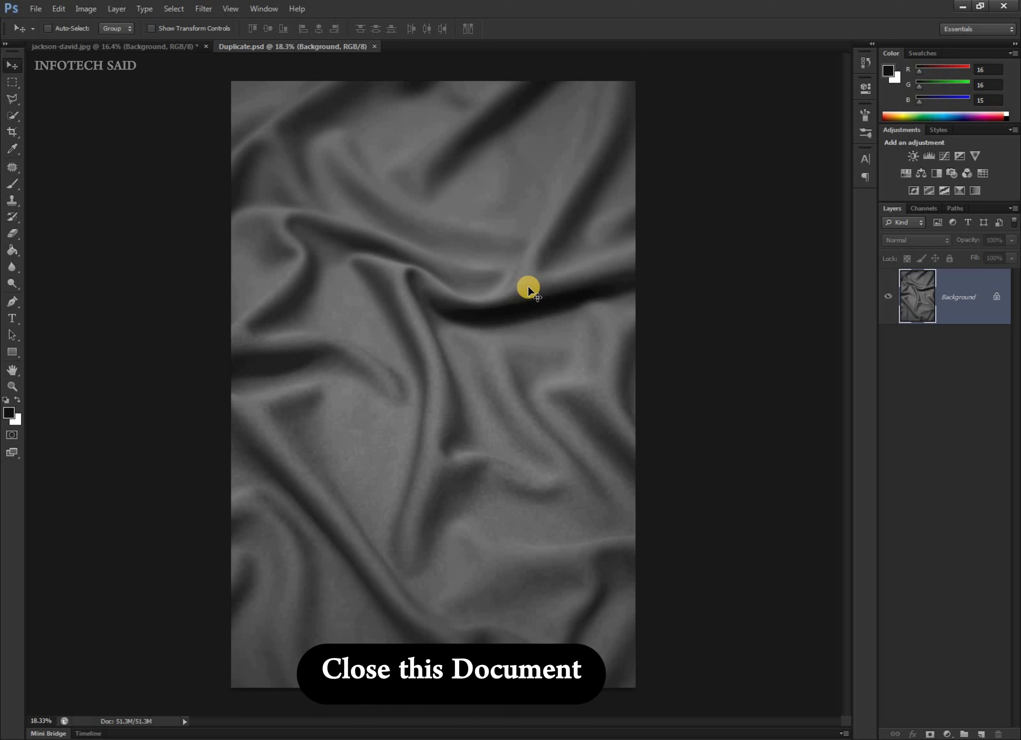
scroll(527, 285, "down", 1)
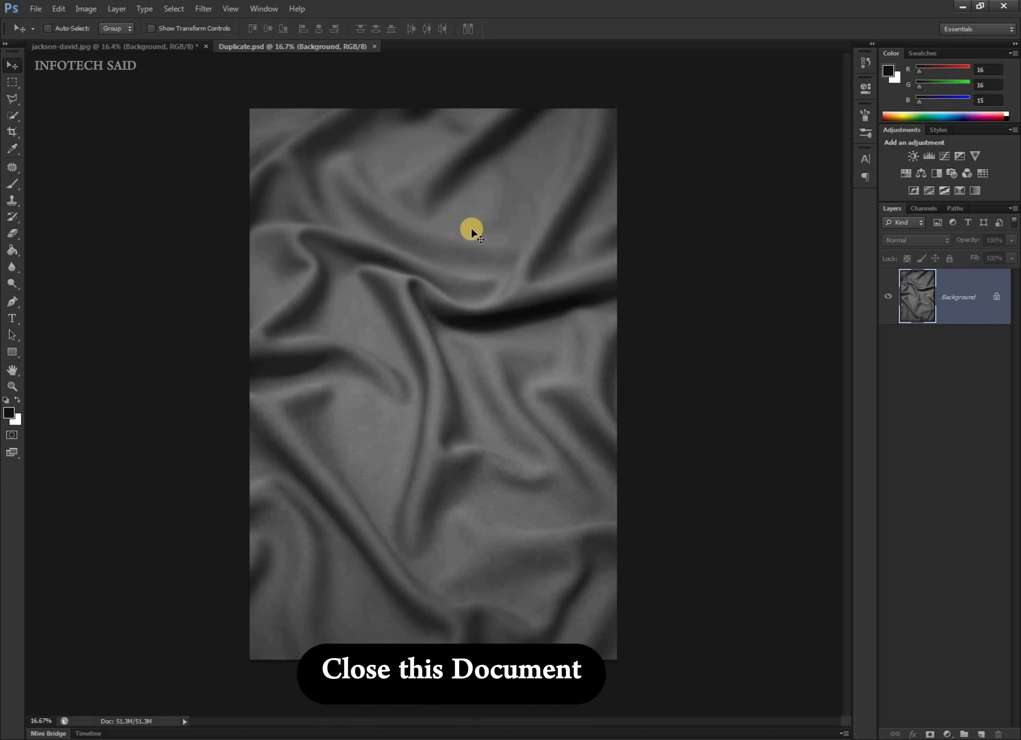
left_click(375, 47)
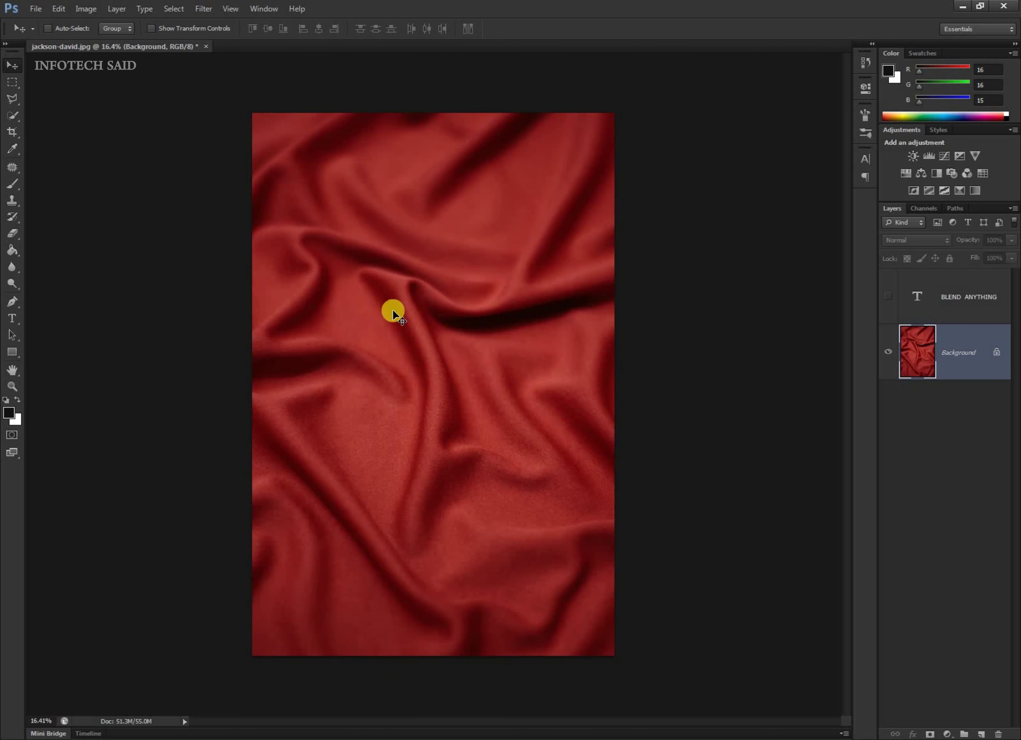
scroll(392, 313, "up", 1)
scroll(392, 314, "down", 1)
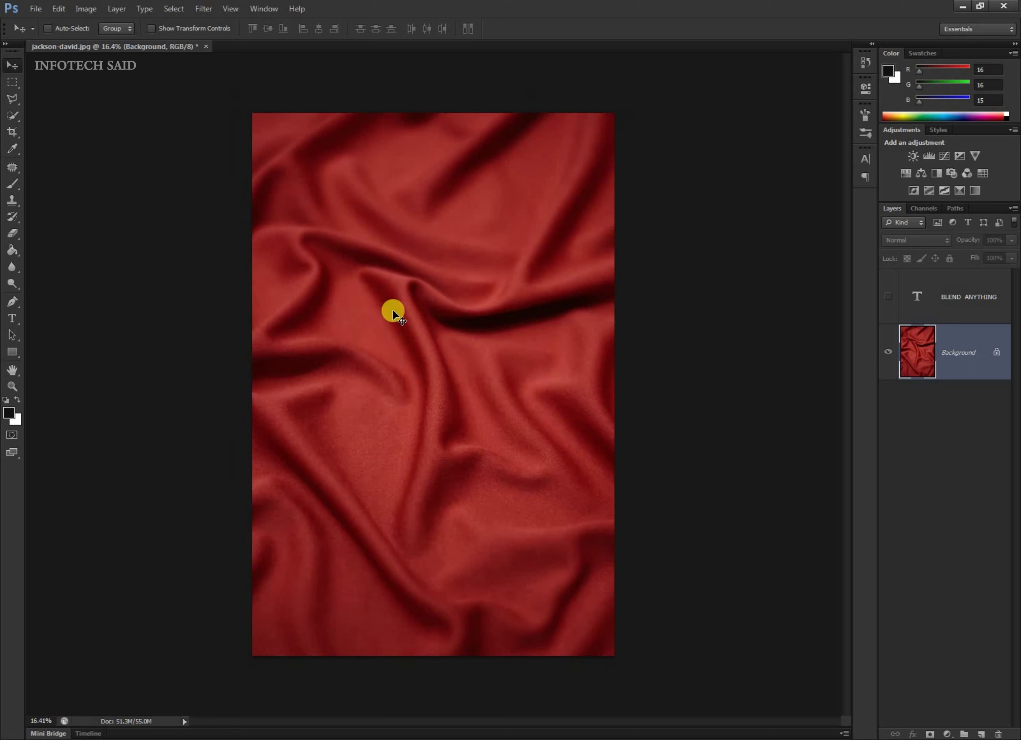
Step: Show and select the BLEND ANYTHING text layer, nudging it slightly up and left
left_click(887, 296)
scroll(919, 422, "down", 1)
left_click(957, 296)
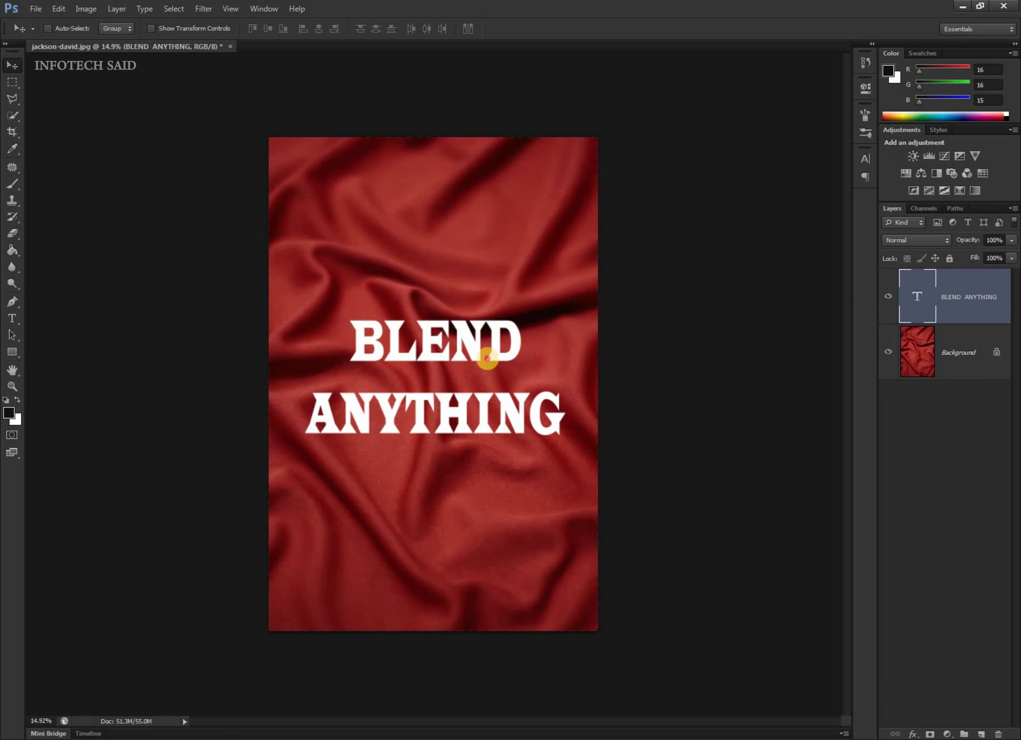
left_click_drag(485, 353, 485, 349)
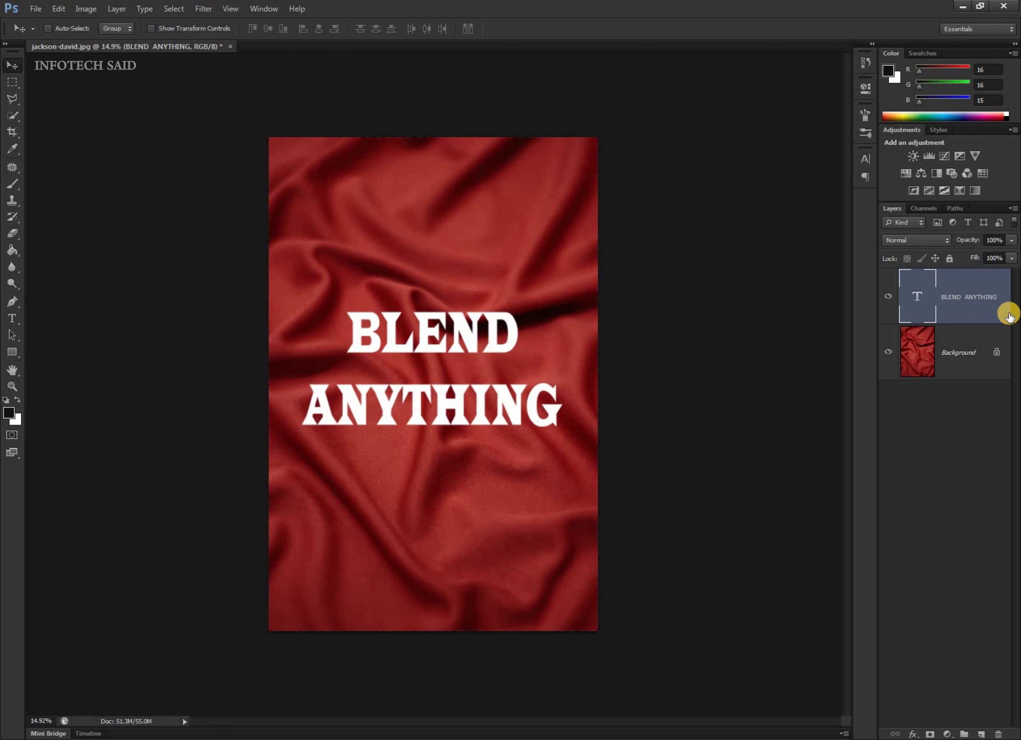
Step: In Blending Options, split the Underlying Layer black Blend If slider to 0/65
right_click(997, 302)
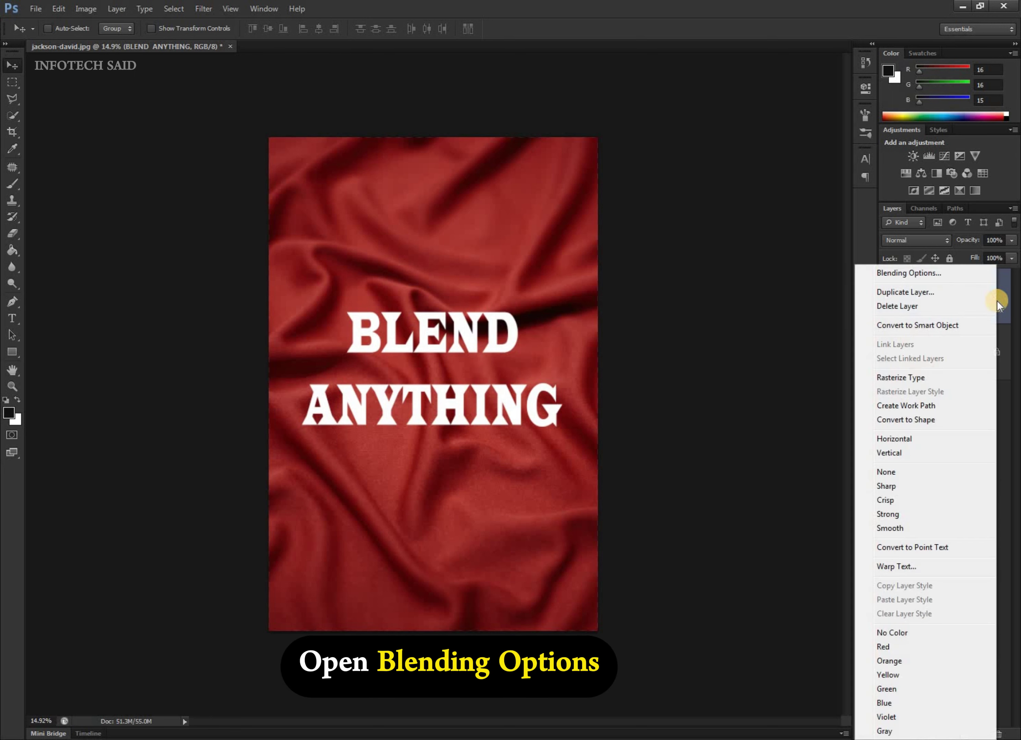
left_click(932, 274)
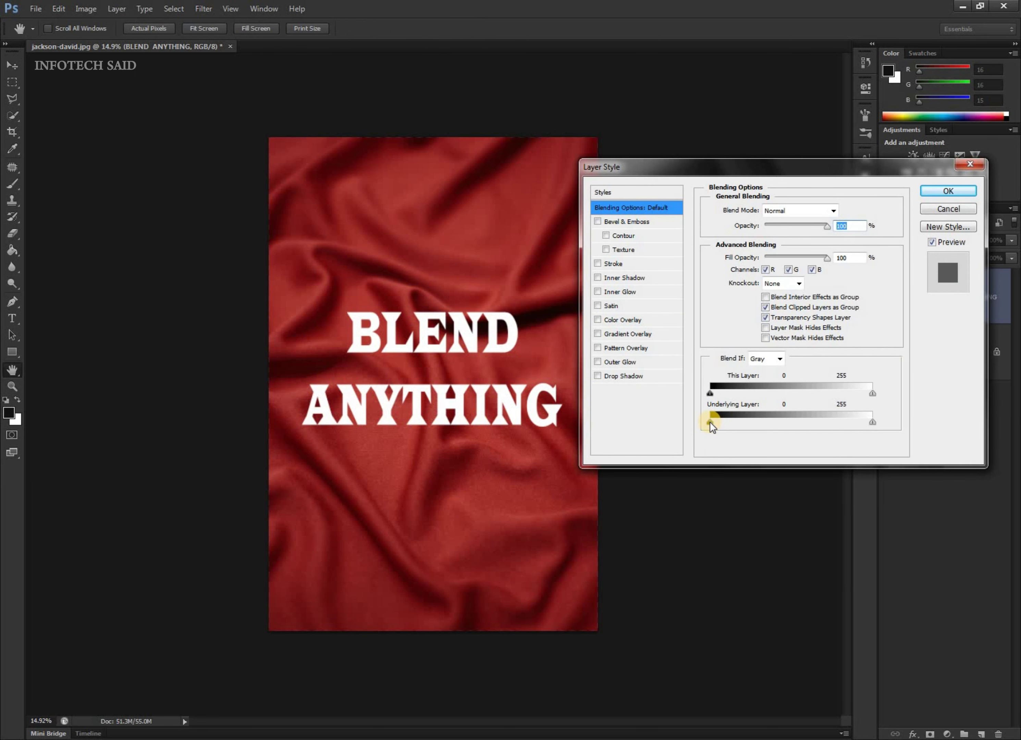
left_click_drag(720, 422, 695, 419)
left_click_drag(841, 422, 891, 430)
key("alt")
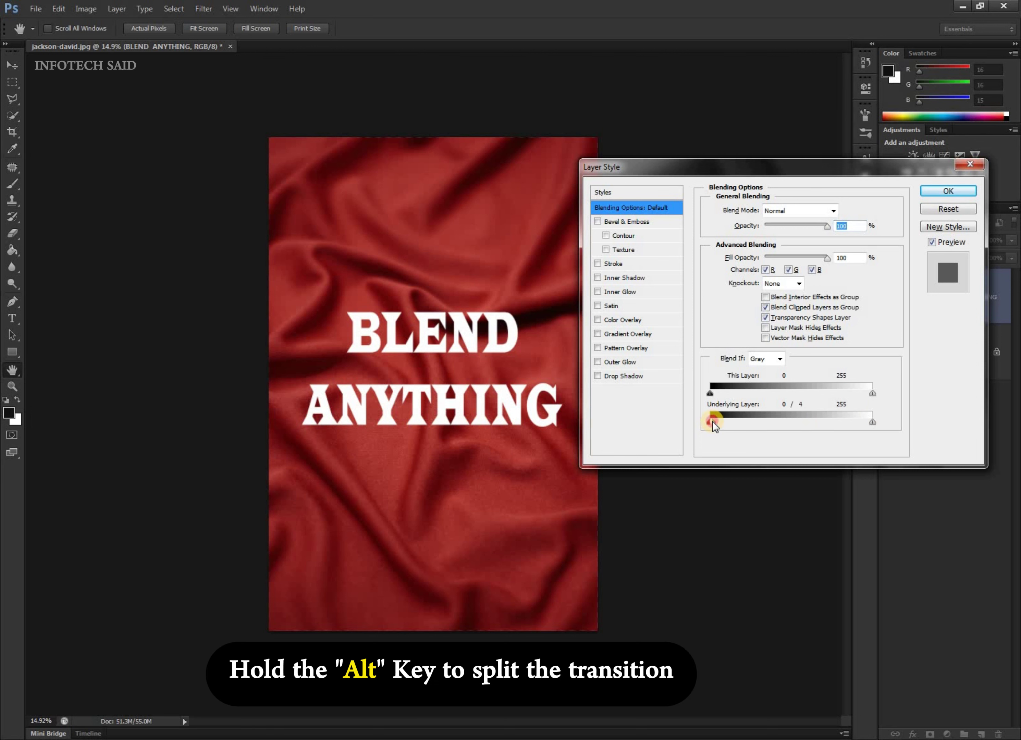
left_click_drag(712, 421, 761, 420)
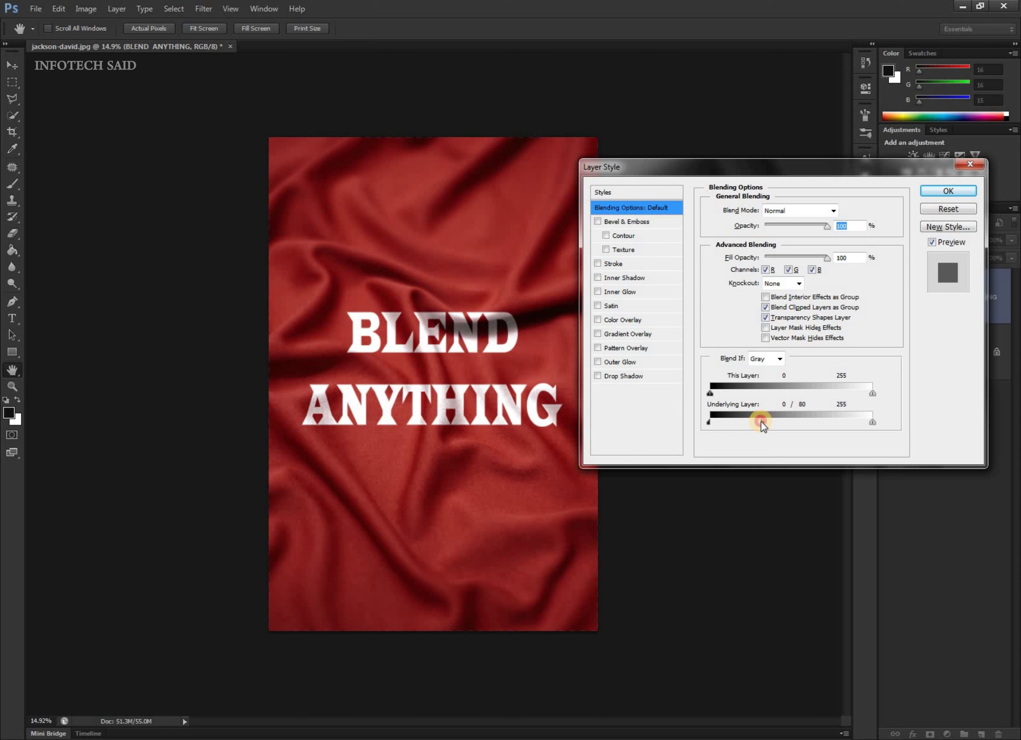
mouse_move(761, 420)
left_mouse_down()
mouse_move(777, 422)
mouse_move(751, 421)
left_mouse_up()
left_click(938, 194)
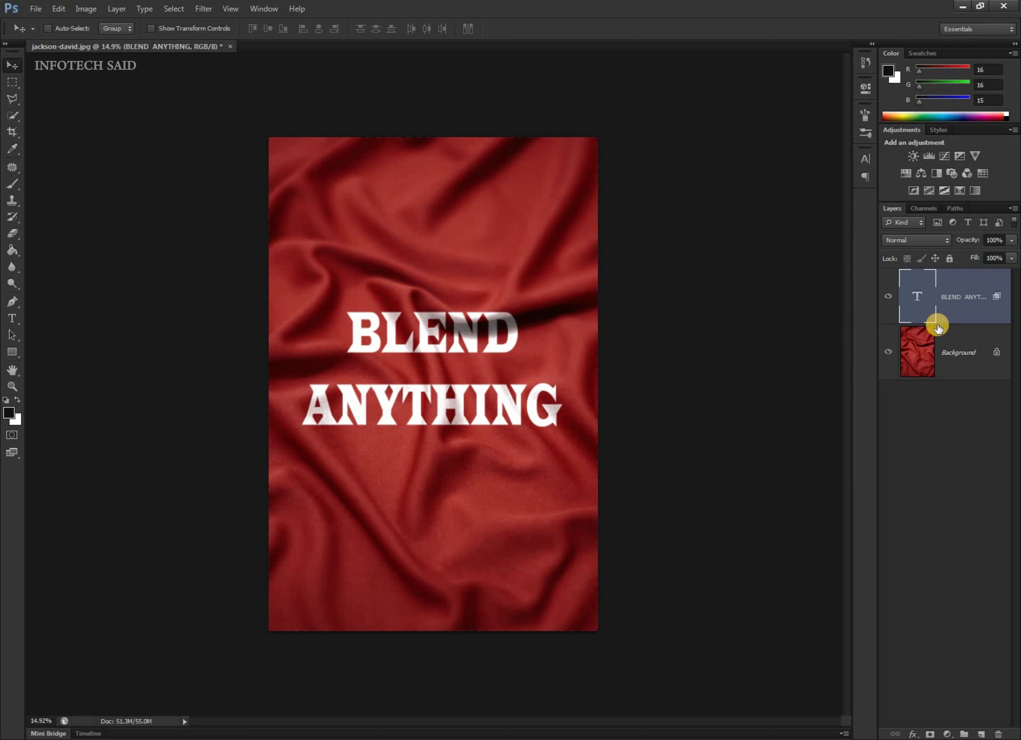
Step: Run Displace at 20 by 20 on the Background, using Duplicate.psd as the map
left_click(956, 335)
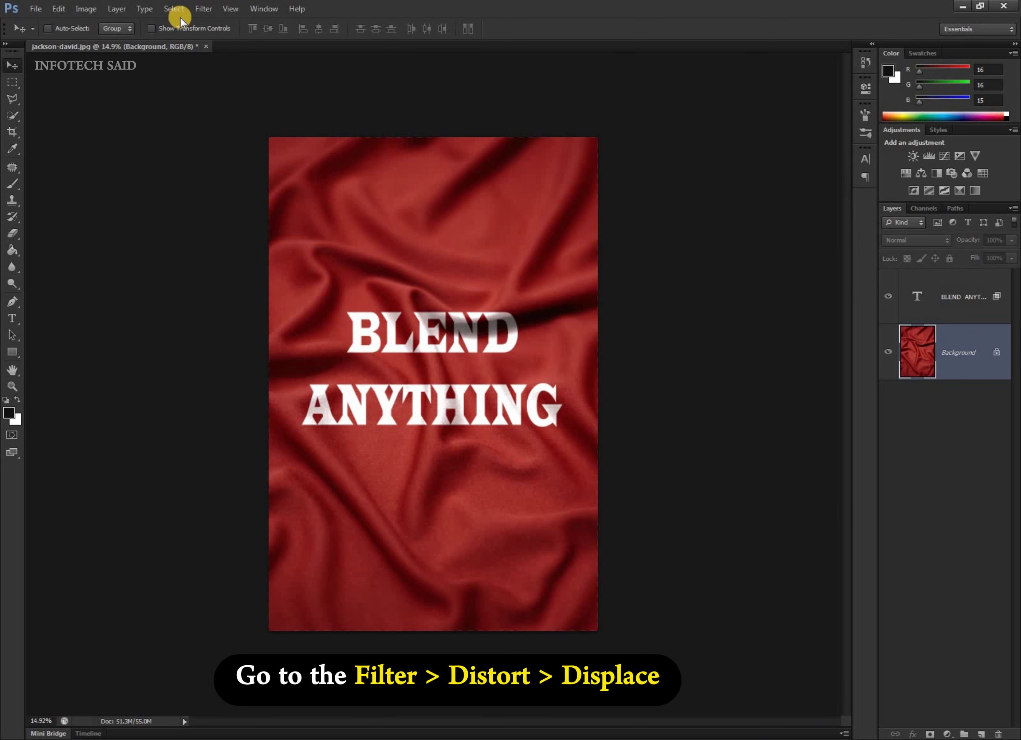
left_click(203, 9)
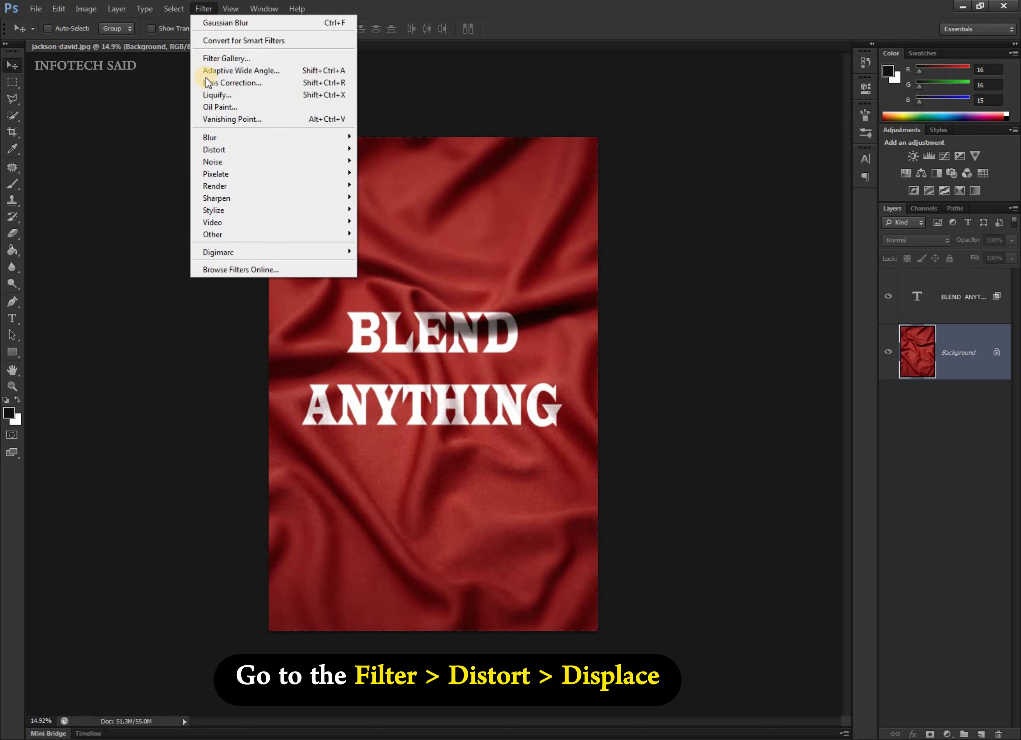
mouse_move(272, 149)
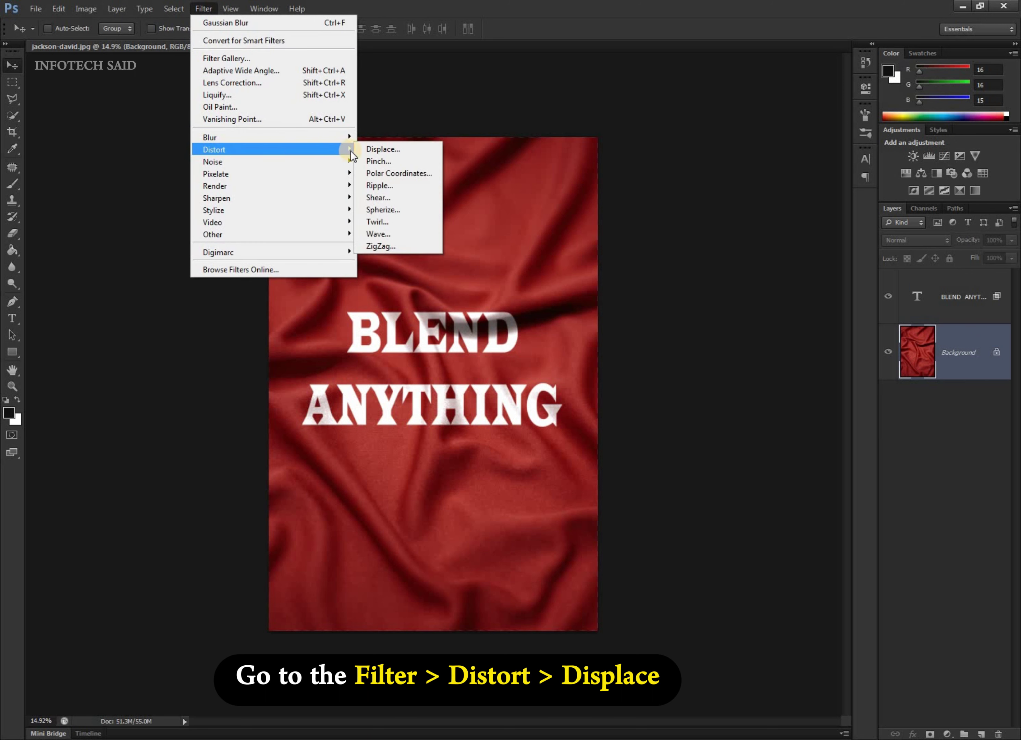
left_click(410, 153)
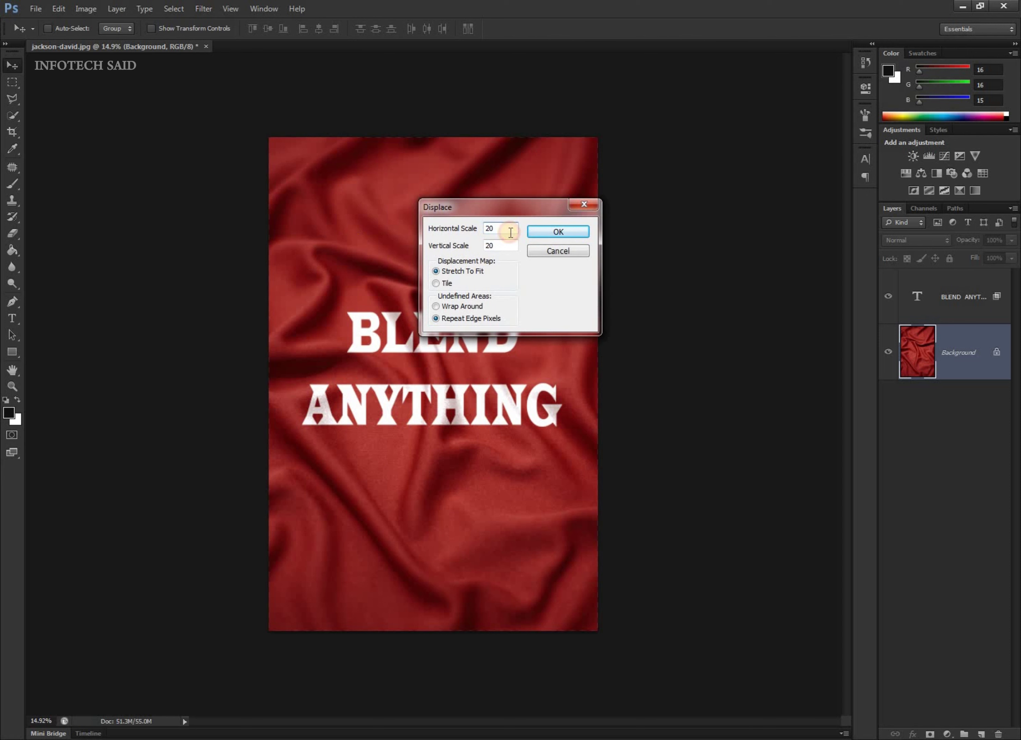
left_click(495, 228)
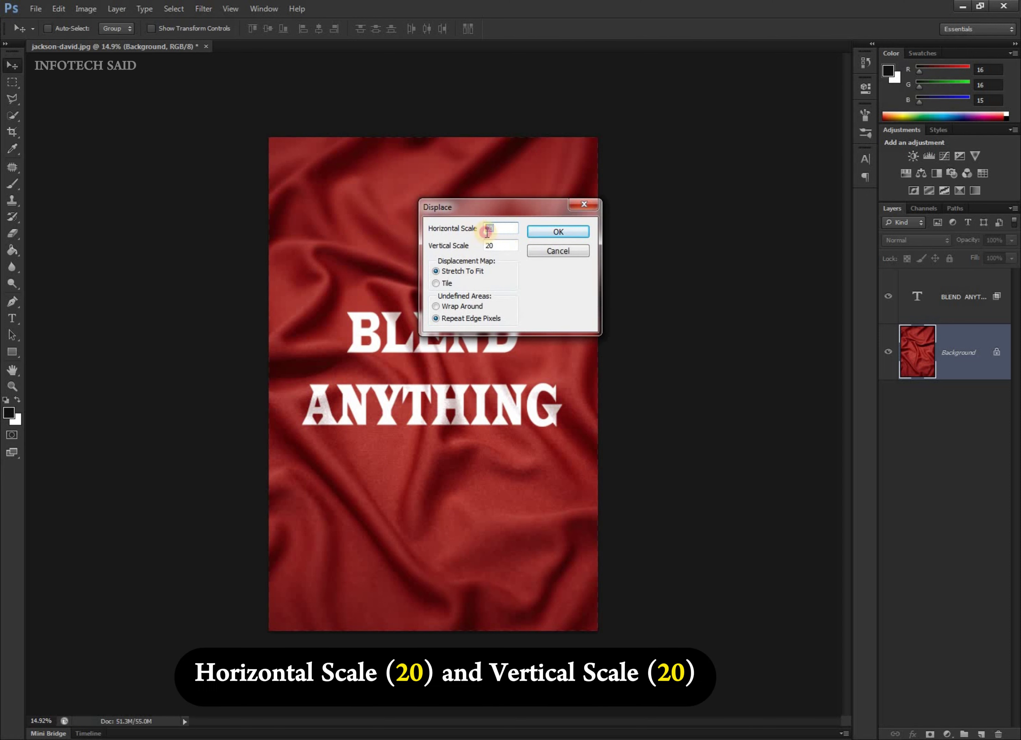
left_click(484, 245)
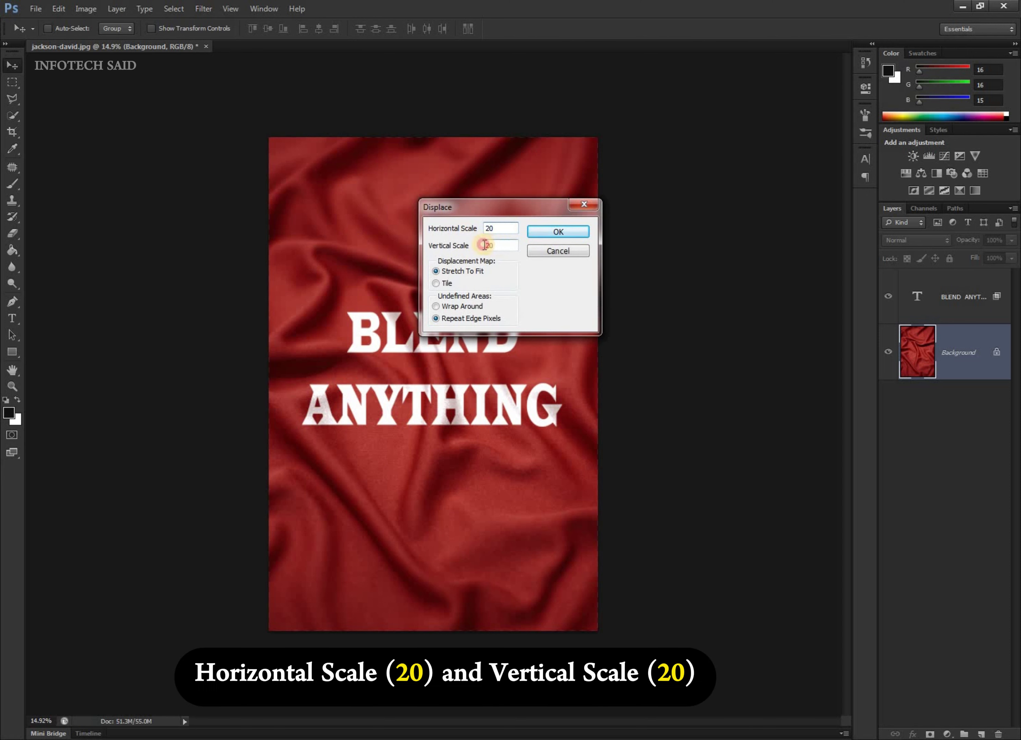
left_click(539, 233)
left_click(478, 251)
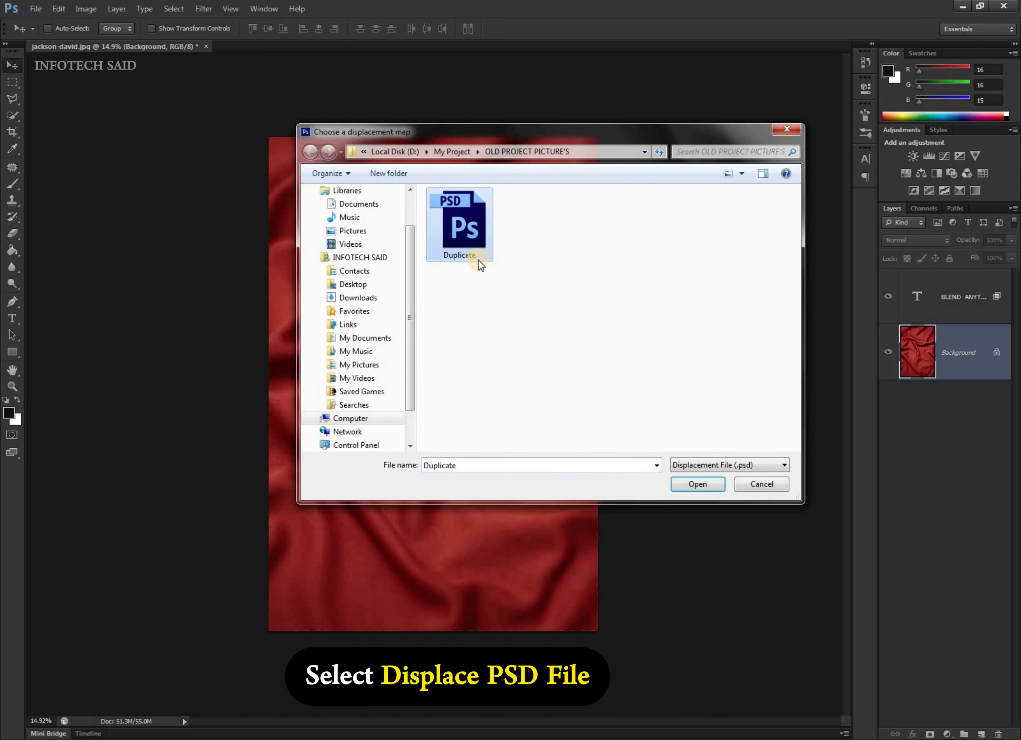
left_click(691, 479)
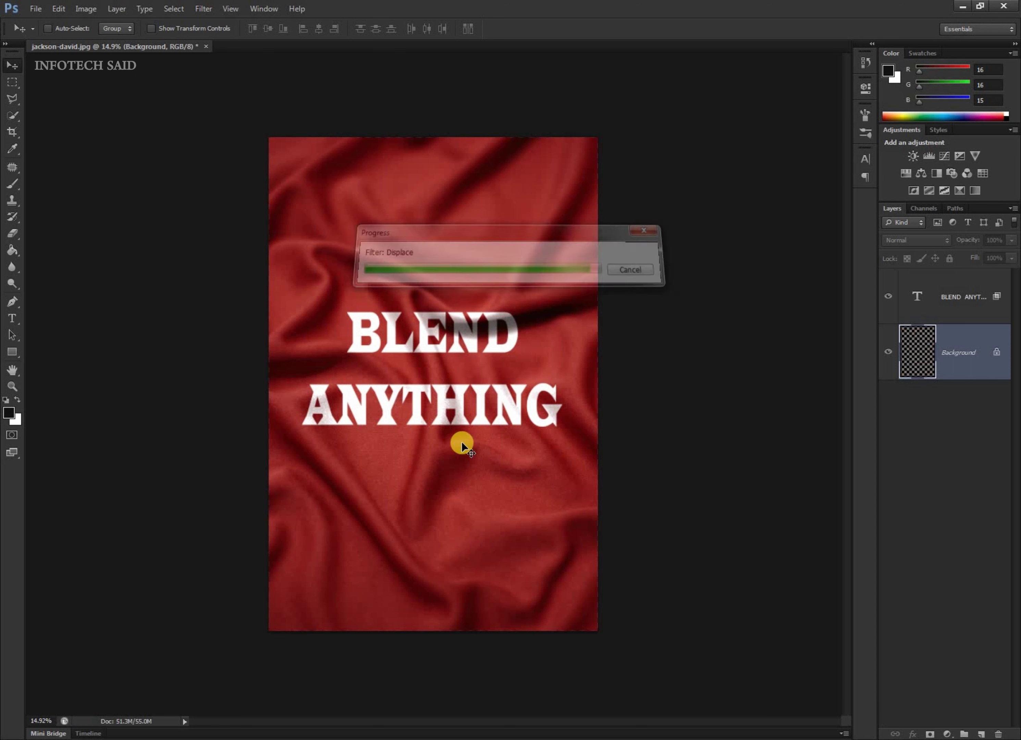
left_click(456, 342, "ctrl")
Step: Nudge the BLEND ANYTHING text left and reopen its Blending Options, with Blend If at 0/71
left_click_drag(489, 346, 485, 345)
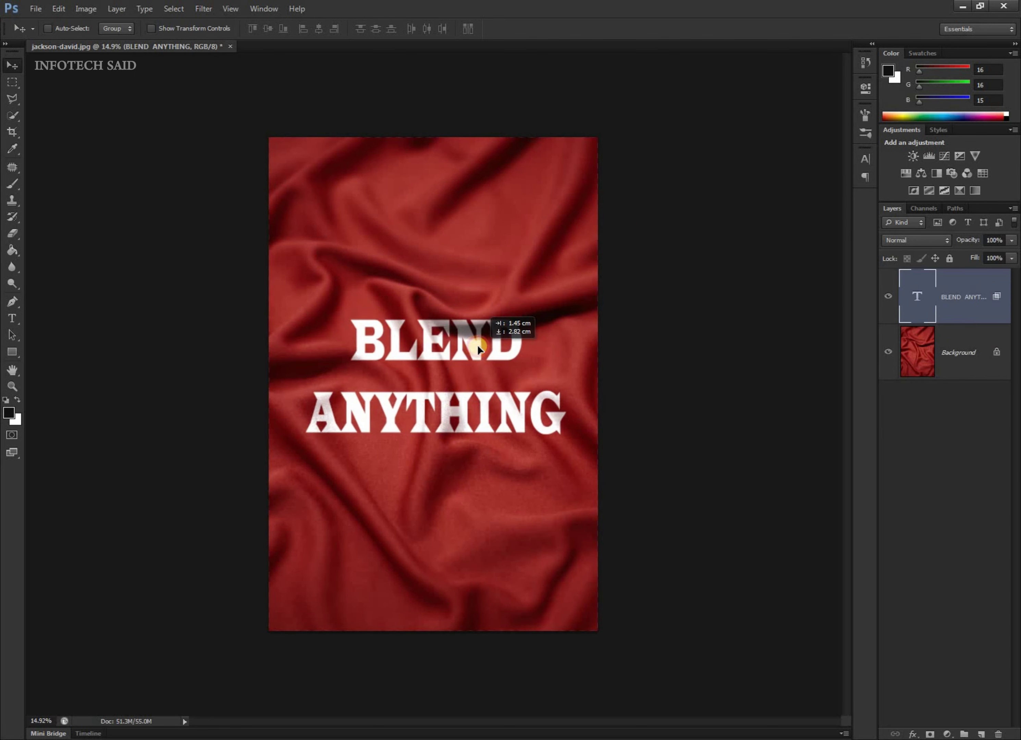
right_click(957, 280)
left_click(915, 275)
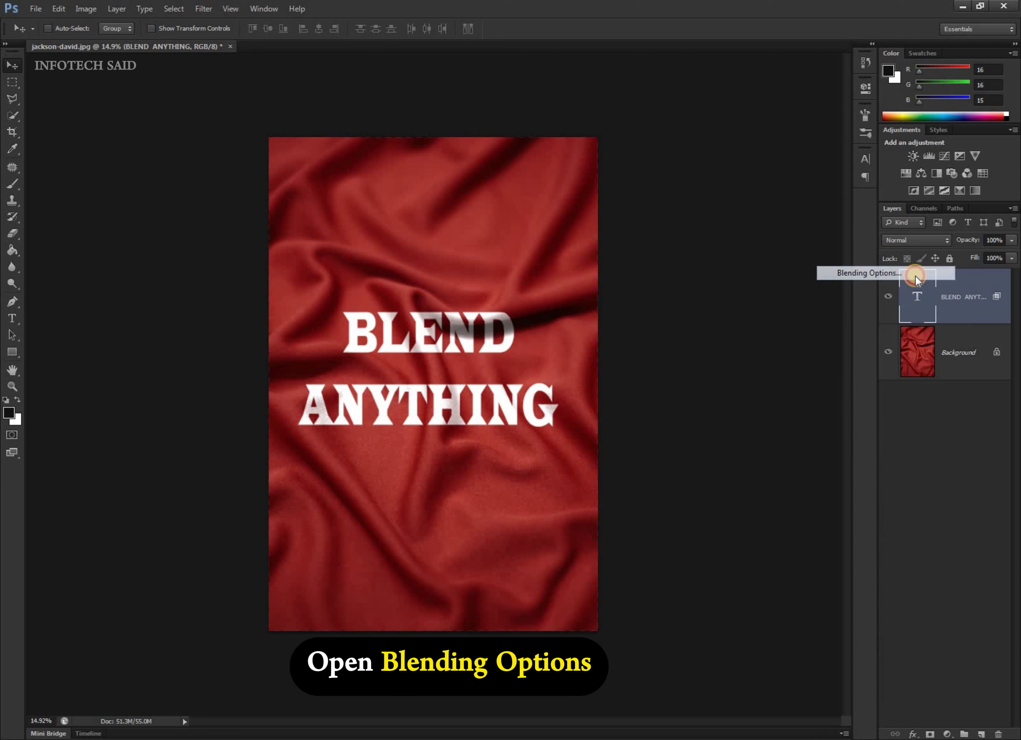
mouse_move(756, 420)
left_mouse_down()
mouse_move(688, 422)
mouse_move(756, 420)
left_mouse_up()
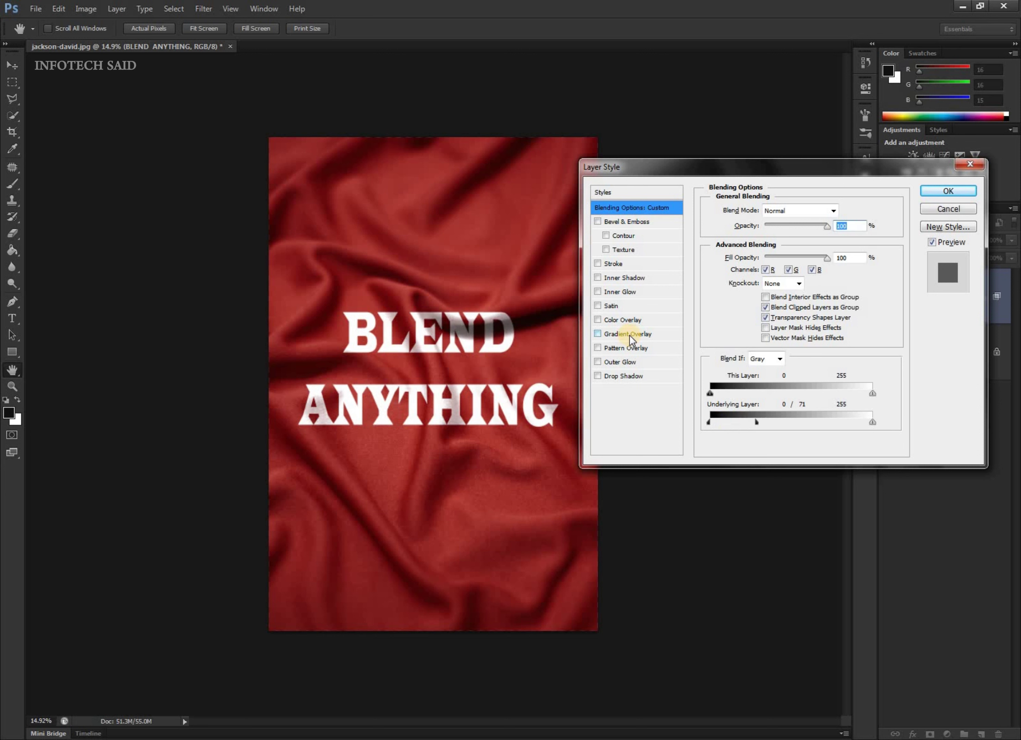
Step: Add a Color Overlay to the text and set it to golden yellow ffd800
left_click(646, 319)
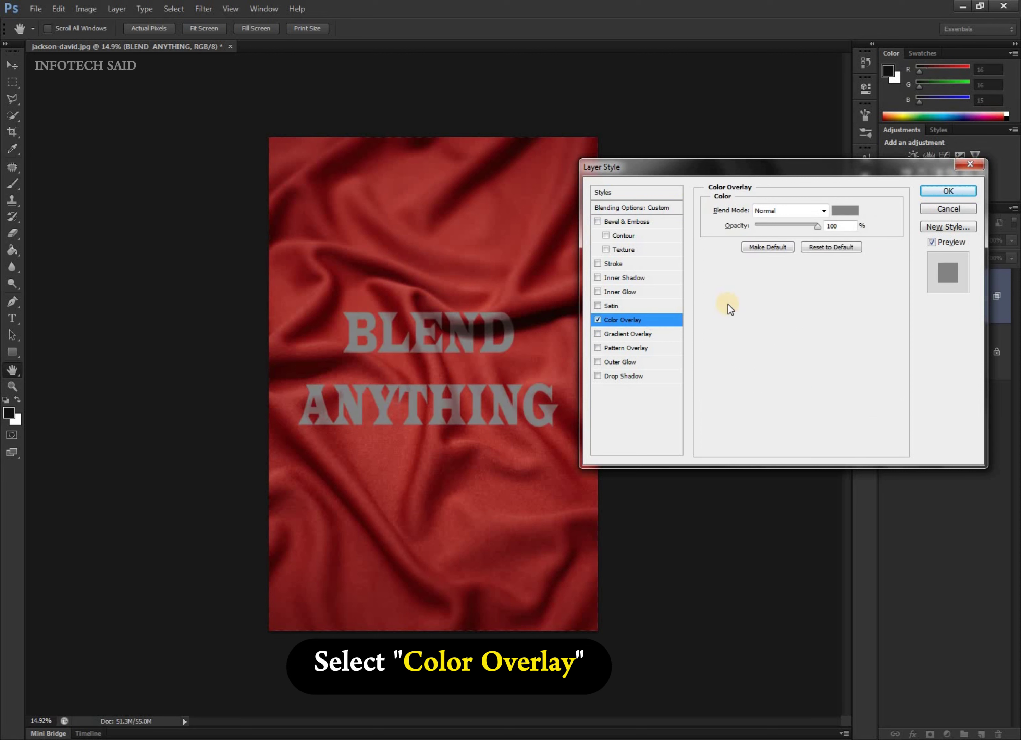
left_click(841, 213)
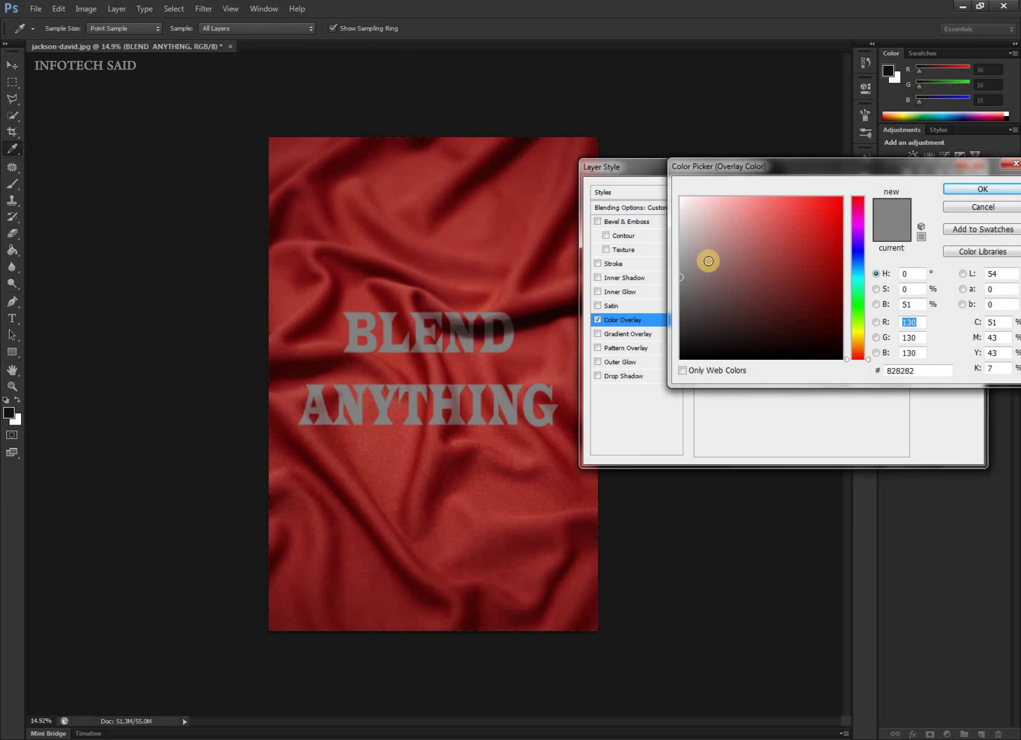
left_click(815, 234)
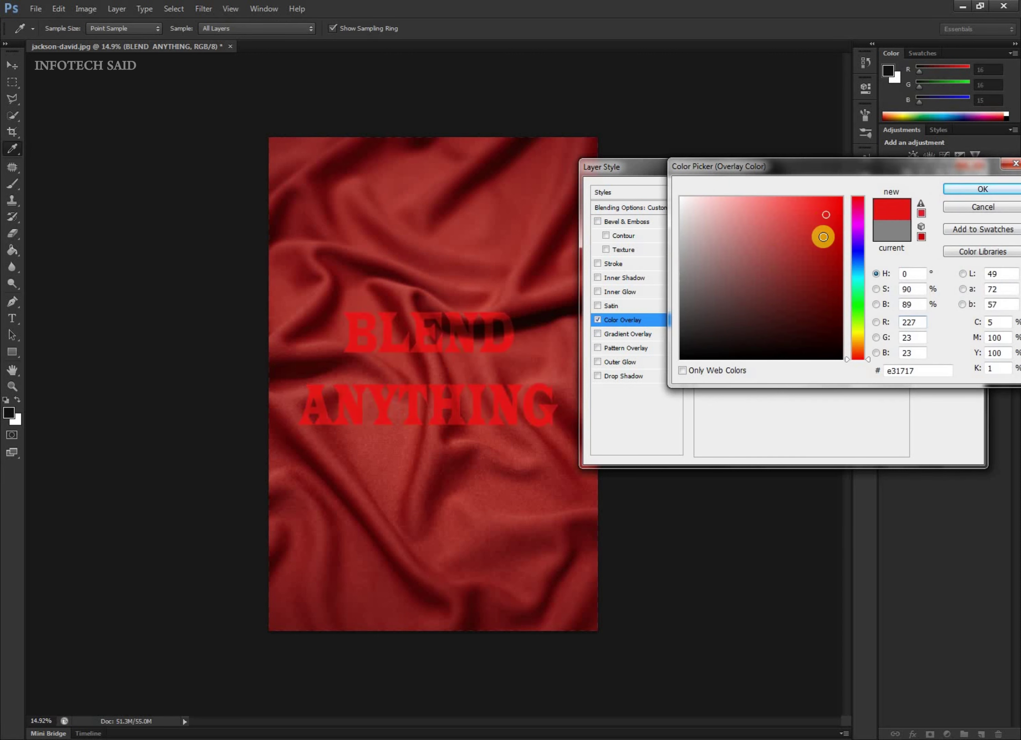
mouse_move(858, 301)
left_mouse_down()
mouse_move(852, 234)
mouse_move(847, 265)
mouse_move(819, 220)
mouse_move(843, 196)
left_mouse_up()
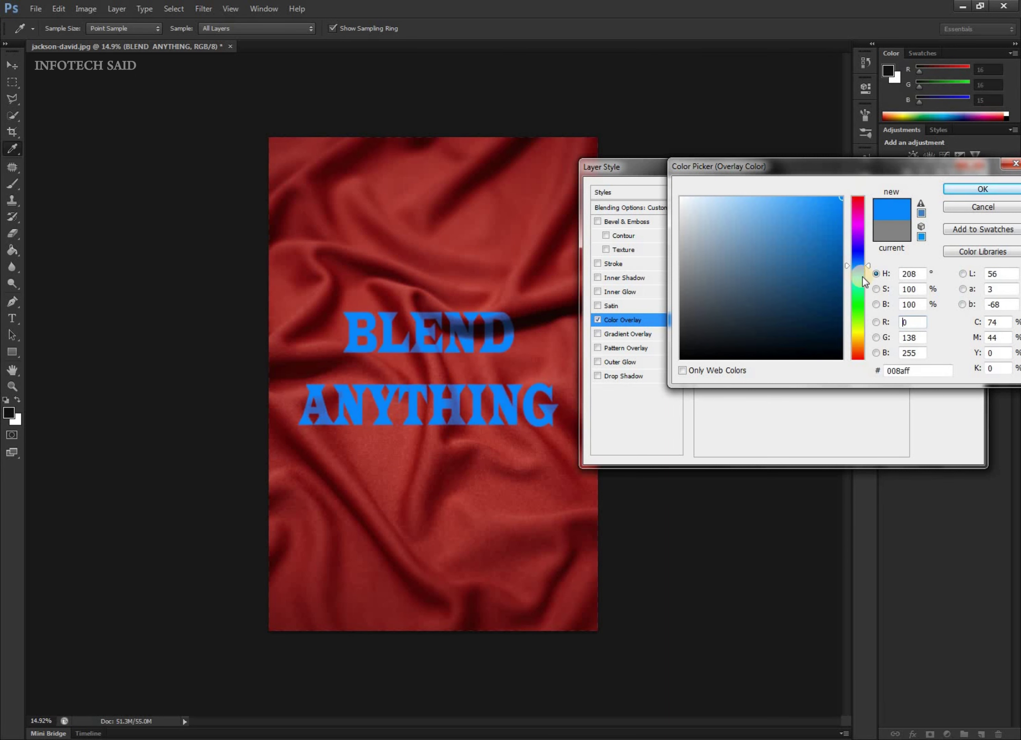
left_click_drag(869, 267, 873, 318)
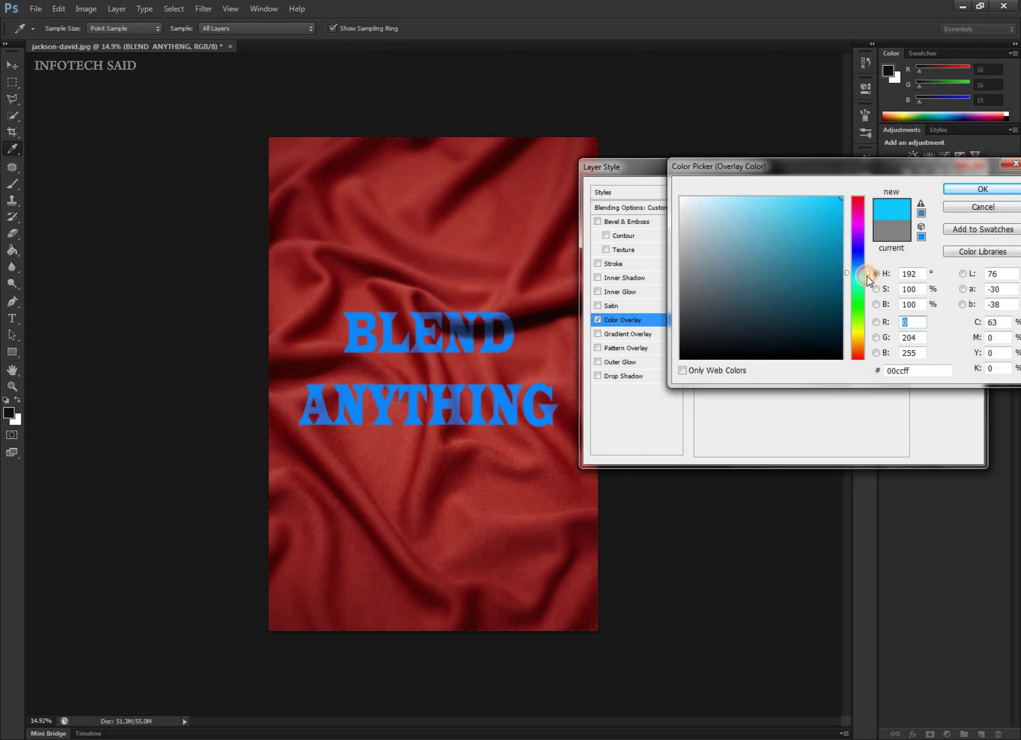
left_click(876, 316)
mouse_move(869, 310)
left_mouse_down()
mouse_move(866, 334)
mouse_move(872, 323)
left_mouse_up()
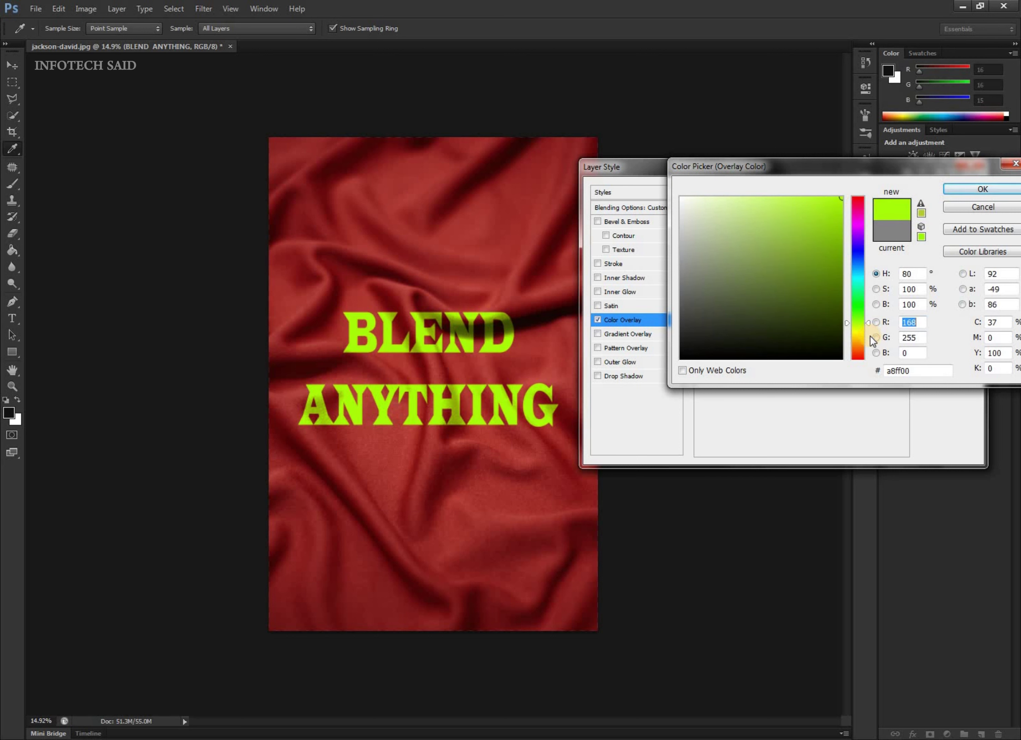
left_click_drag(870, 321, 866, 336)
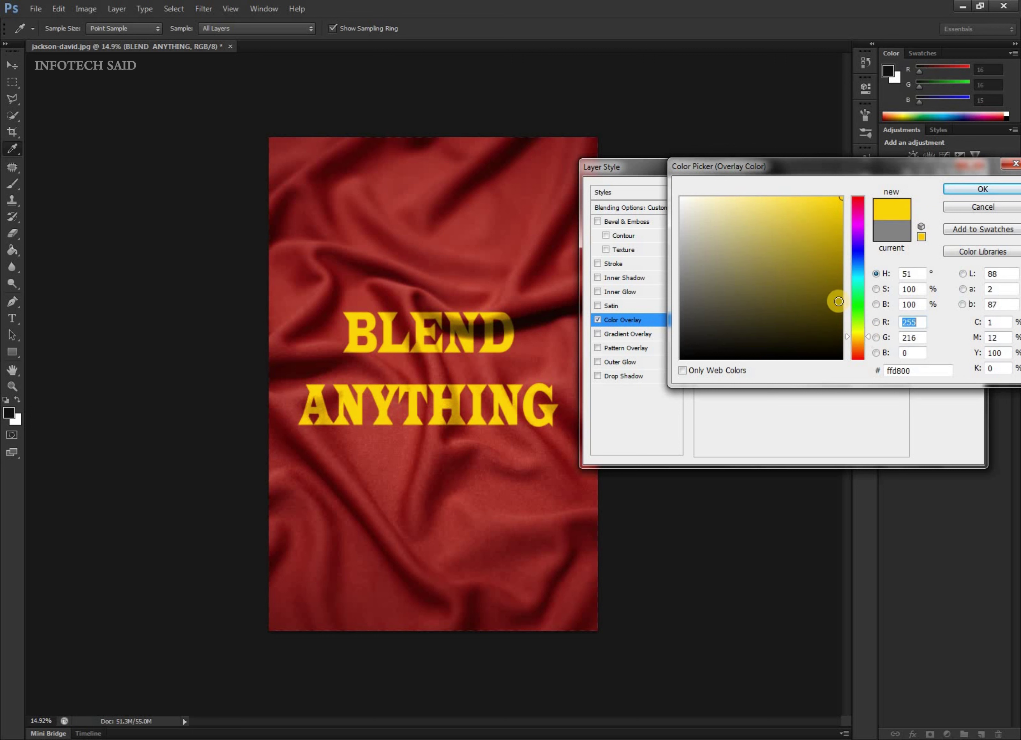
left_click_drag(809, 222, 842, 196)
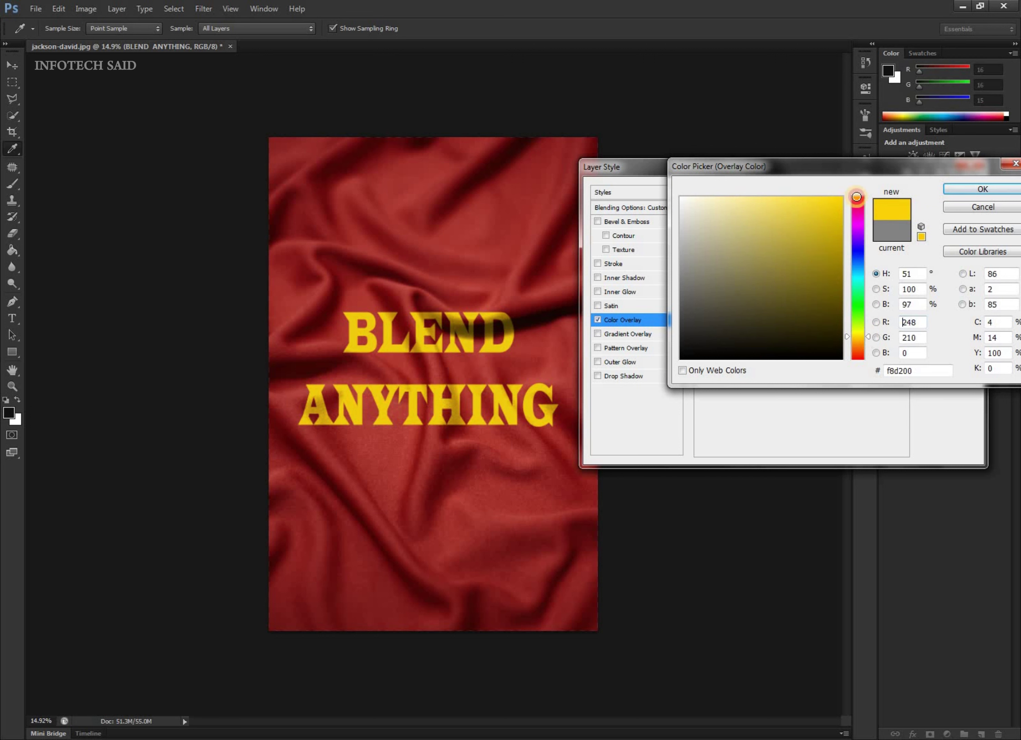
left_click(966, 188)
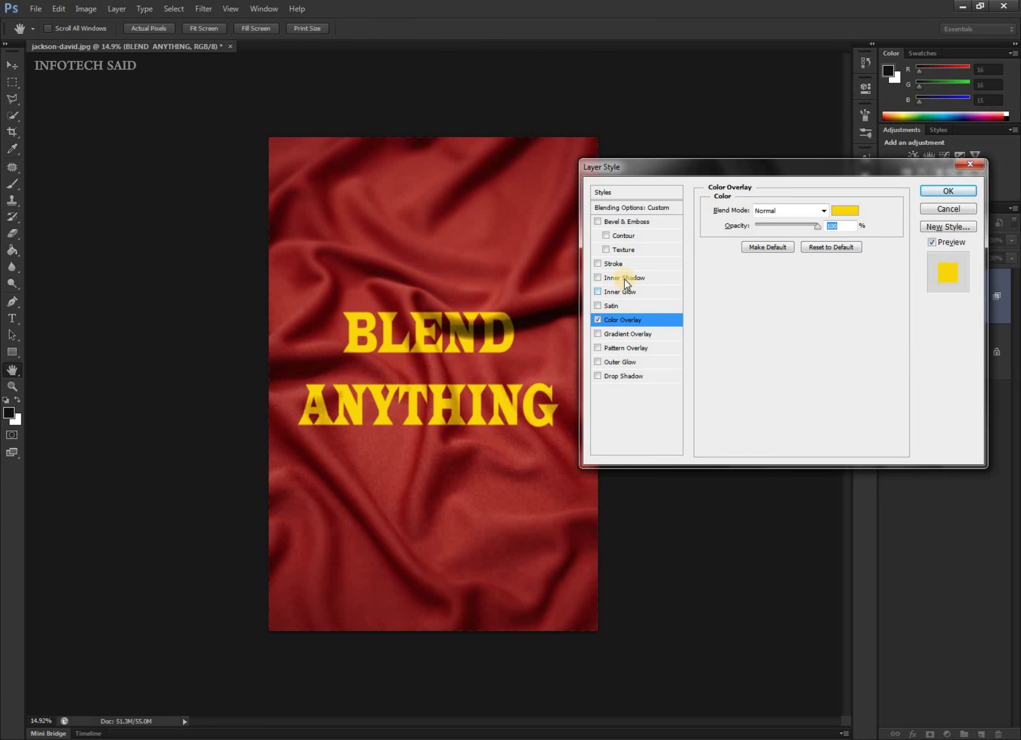
Step: Split the Underlying Layer black Blend If slider to 0/85 and apply the layer style
left_click(635, 208)
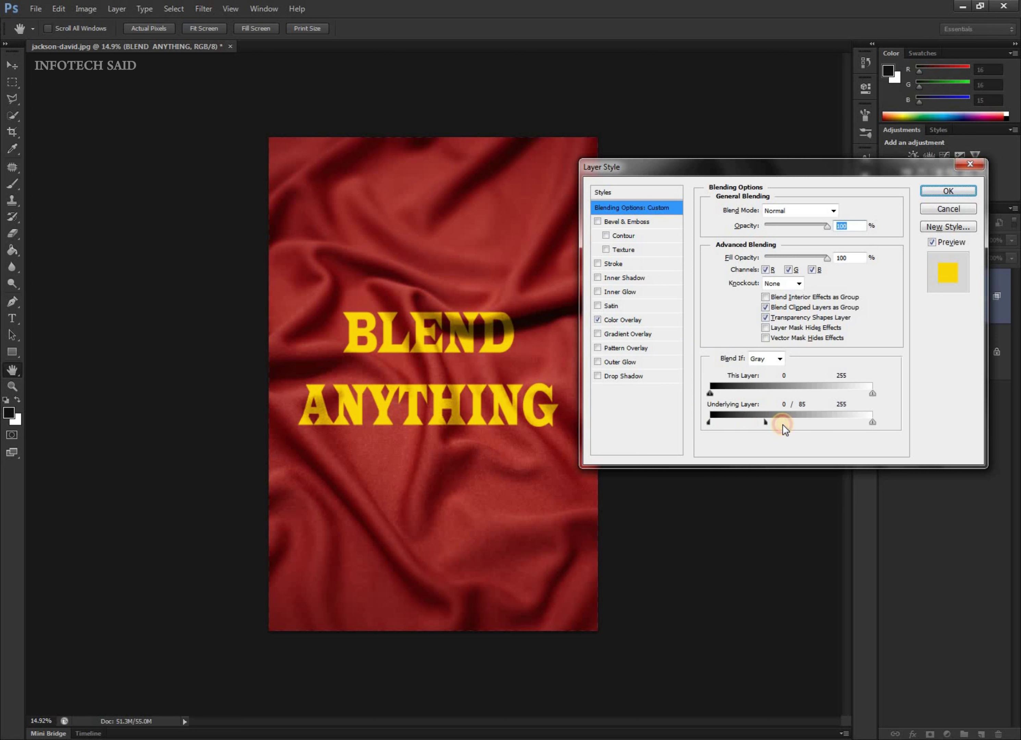
left_click_drag(753, 420, 764, 422)
key("alt")
left_click_drag(869, 422, 843, 419)
left_click_drag(839, 424, 889, 425)
left_click(947, 190)
Step: Zoom in and drag the yellow BLEND ANYTHING text slightly higher, then zoom back out
key("v")
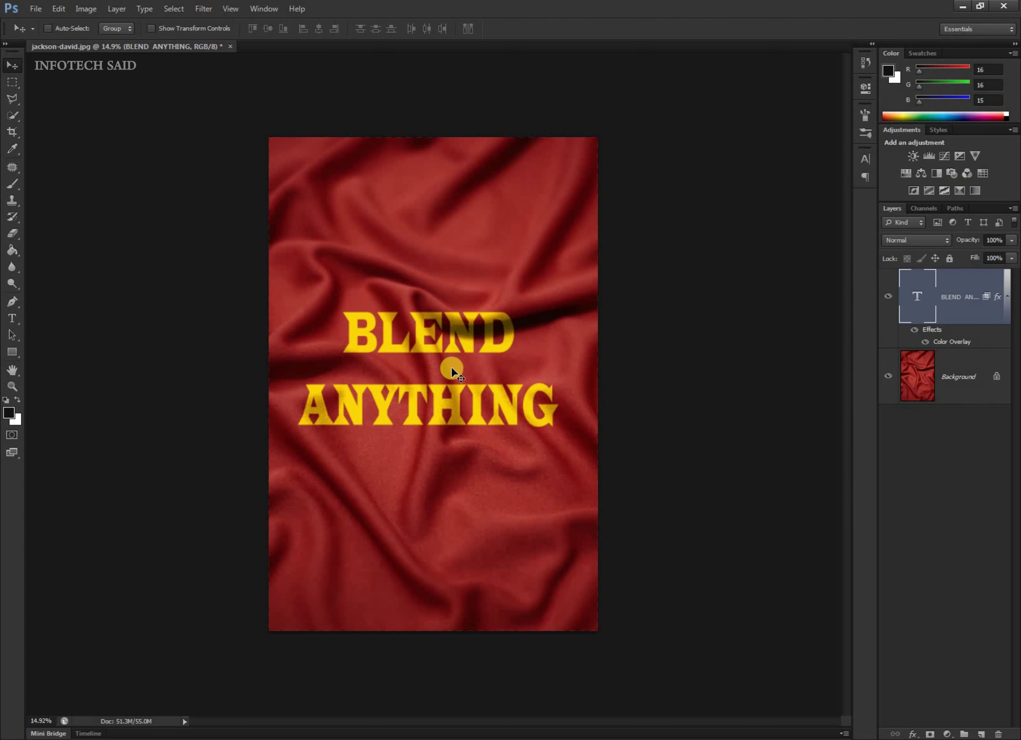
scroll(416, 359, "up", 2)
scroll(405, 361, "up", 3)
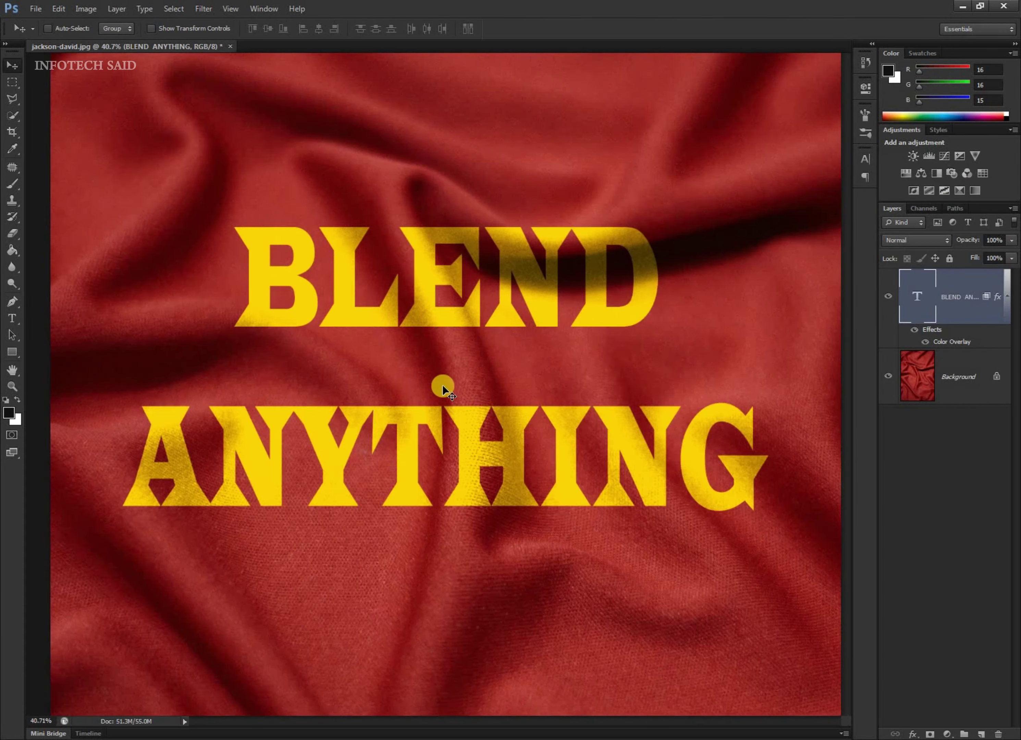
scroll(443, 385, "up", 1)
scroll(504, 353, "down", 1)
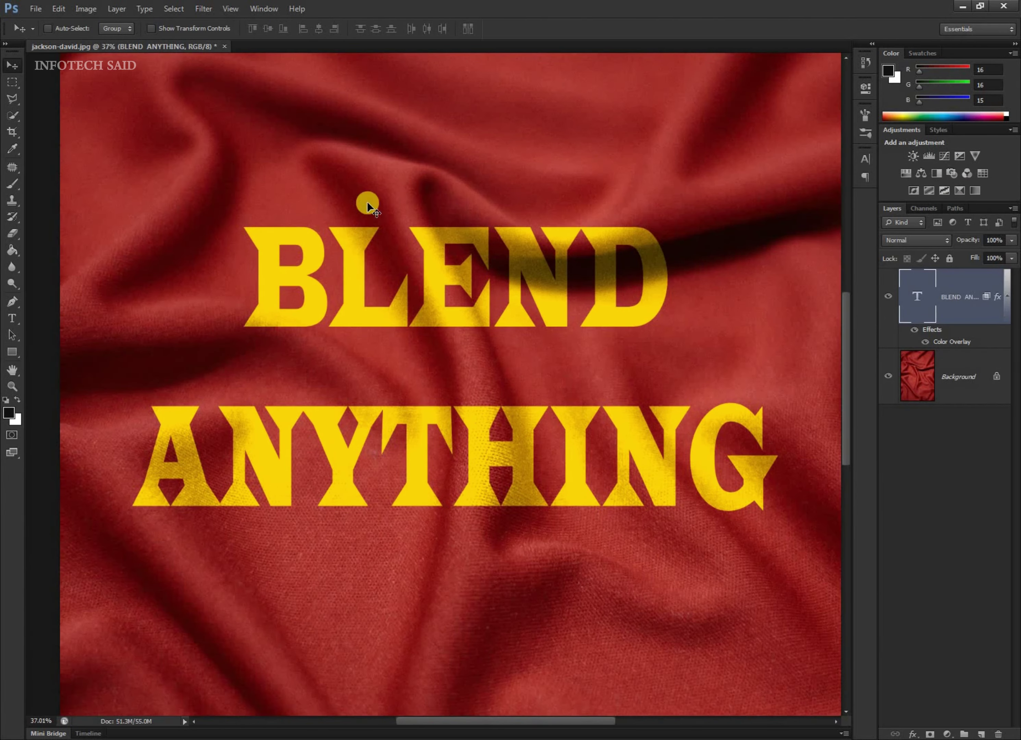
scroll(467, 319, "down", 2)
scroll(483, 325, "down", 2)
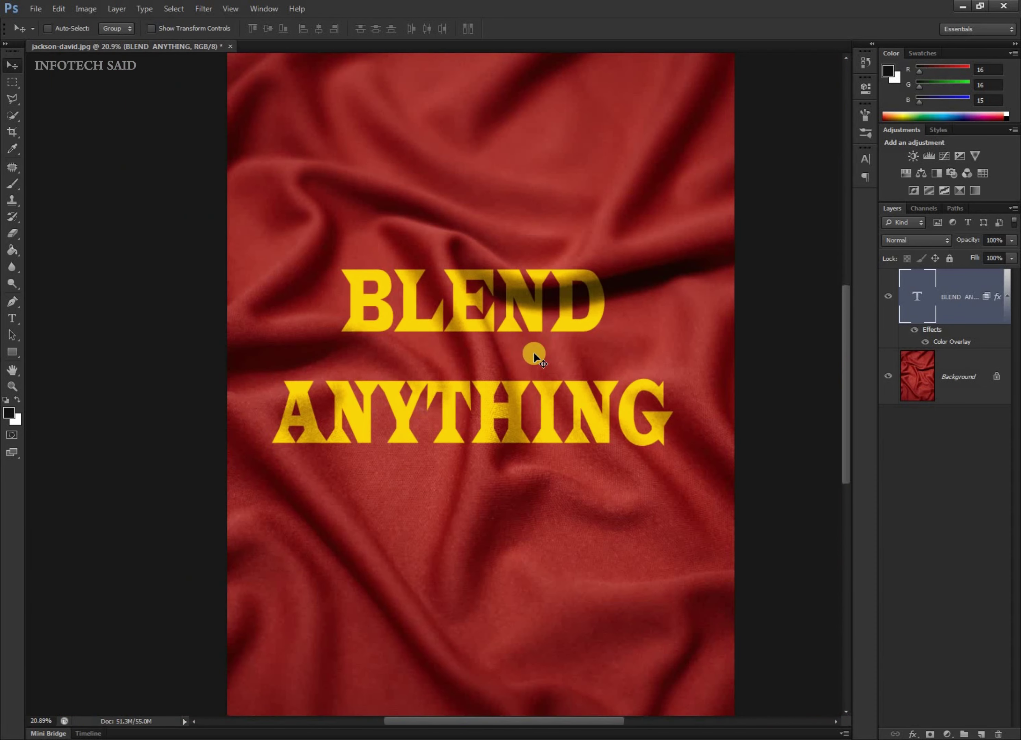
scroll(531, 353, "down", 1)
mouse_move(474, 310)
left_mouse_down()
mouse_move(467, 257)
mouse_move(506, 288)
mouse_move(488, 292)
mouse_move(456, 337)
left_mouse_up()
scroll(488, 295, "down", 3)
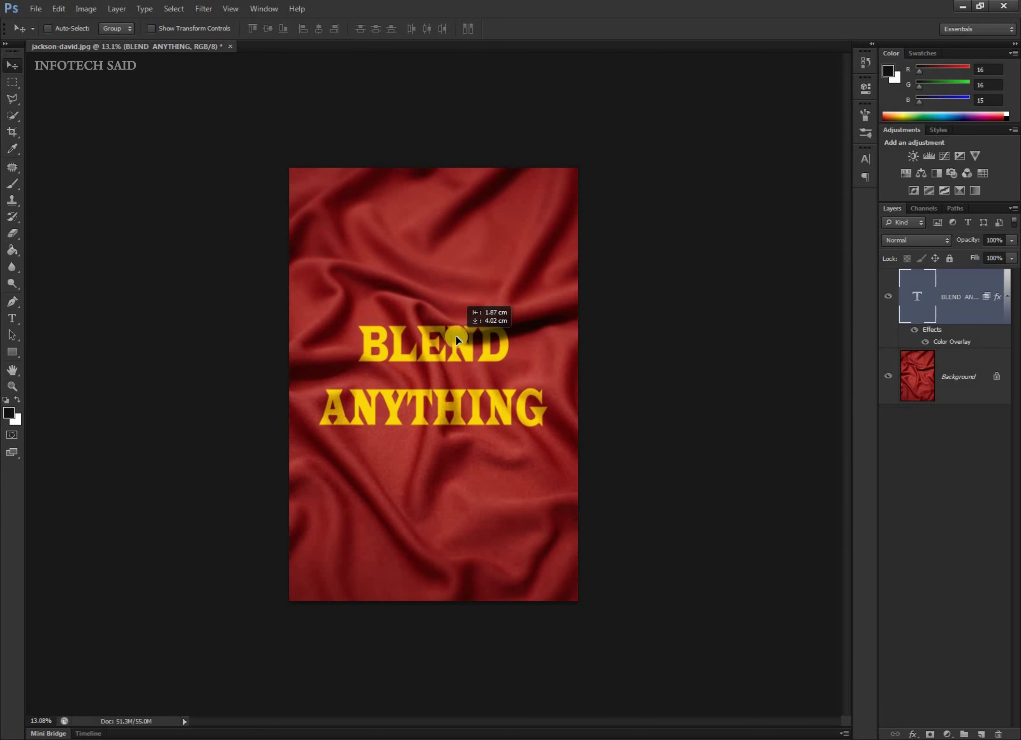
scroll(442, 361, "up", 2)
scroll(443, 361, "up", 2)
scroll(443, 360, "up", 1)
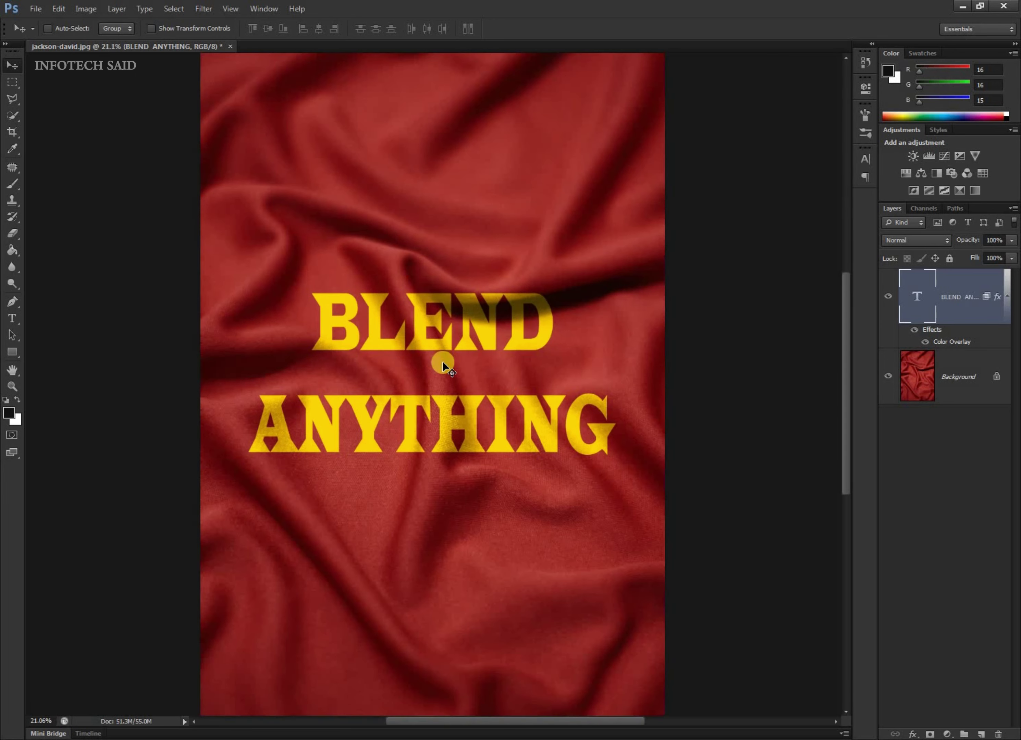
scroll(442, 360, "up", 1)
scroll(442, 360, "down", 1)
scroll(442, 361, "down", 1)
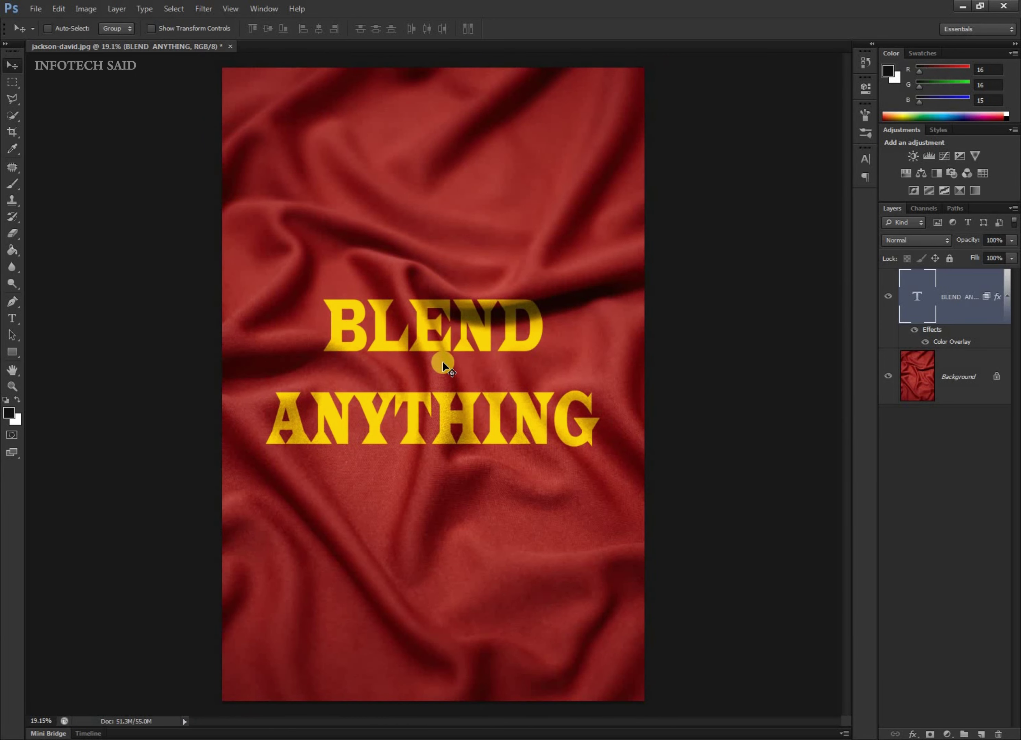
scroll(443, 360, "down", 1)
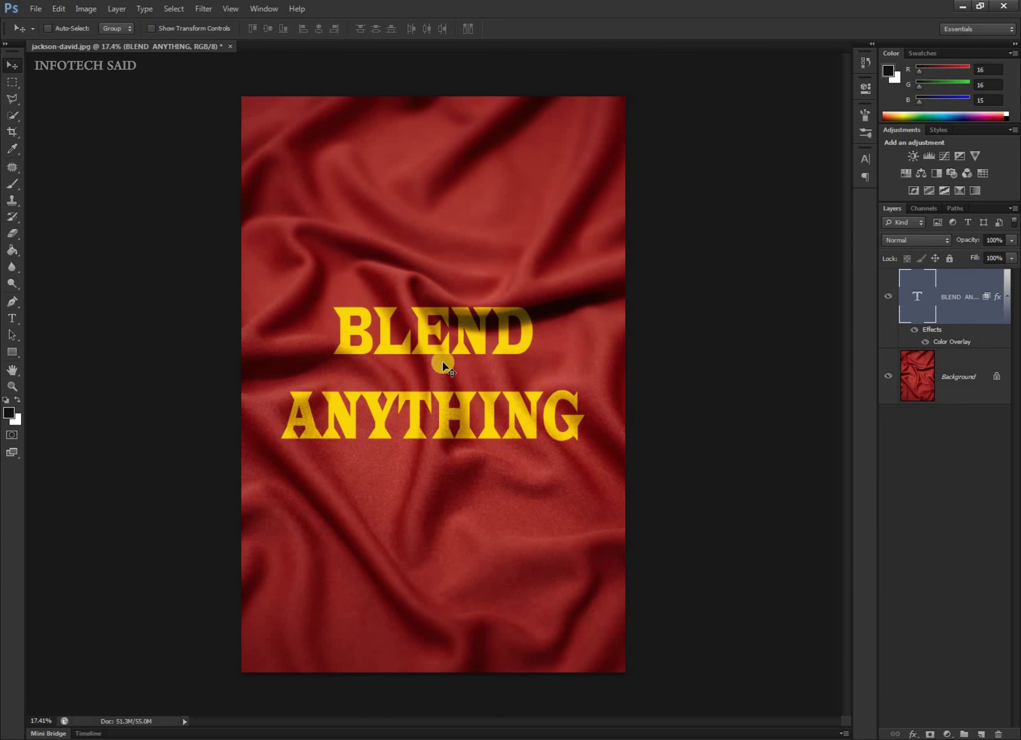
left_click(891, 393, "alt")
left_click(888, 376, "alt")
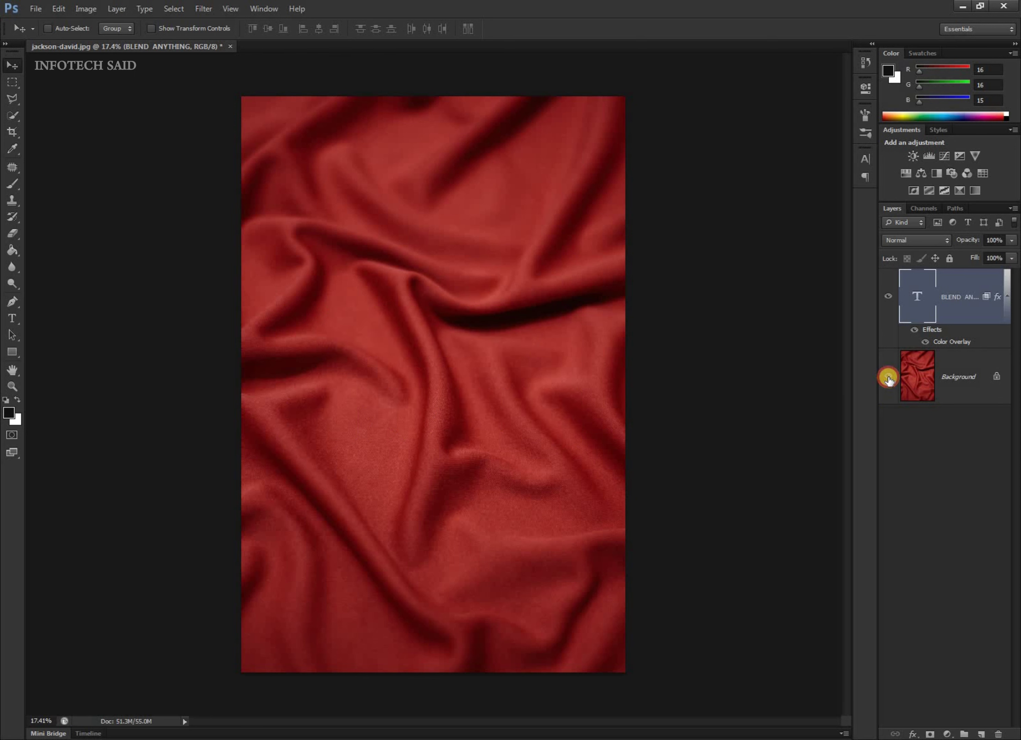
left_click(888, 378, "alt")
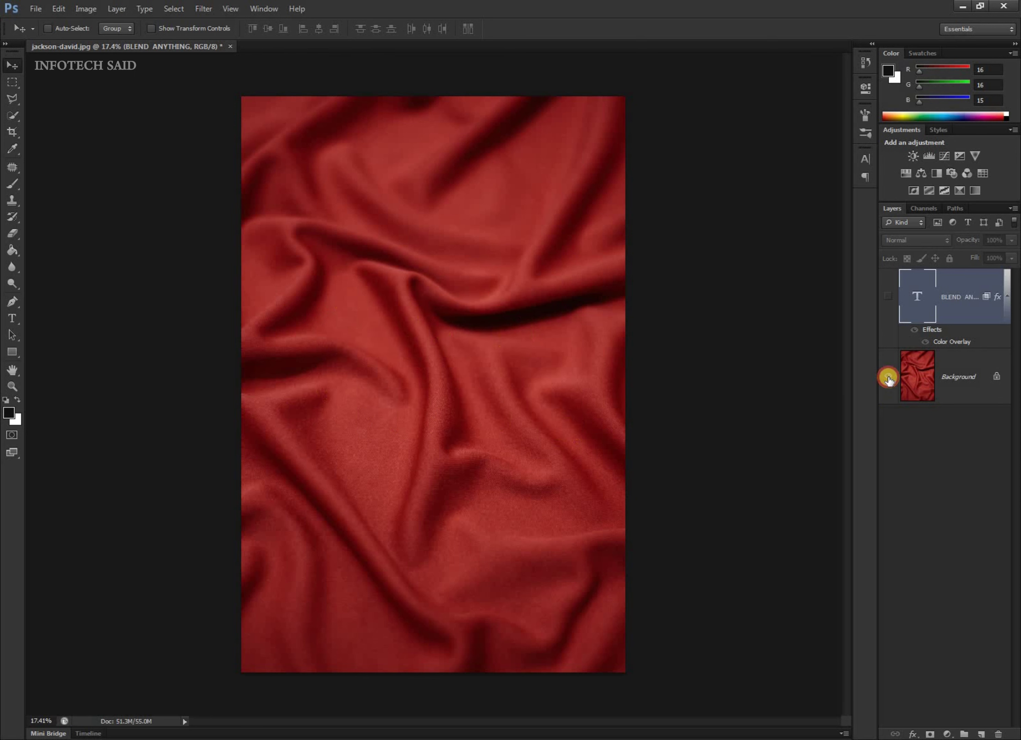
left_click(888, 378, "alt")
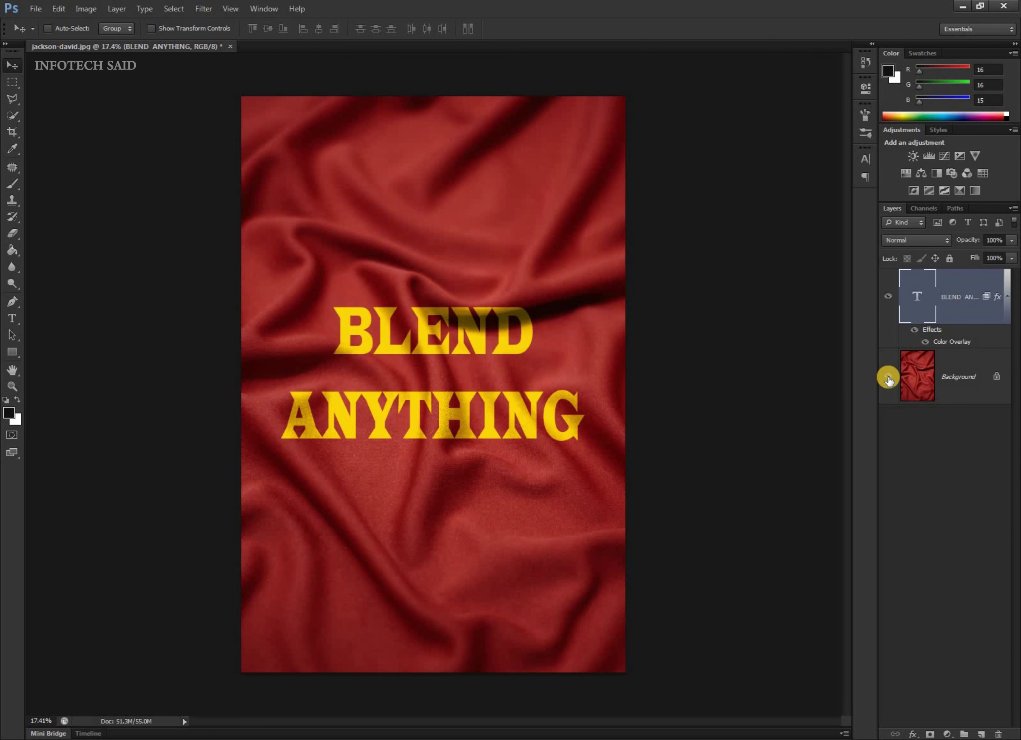
scroll(770, 397, "down", 1)
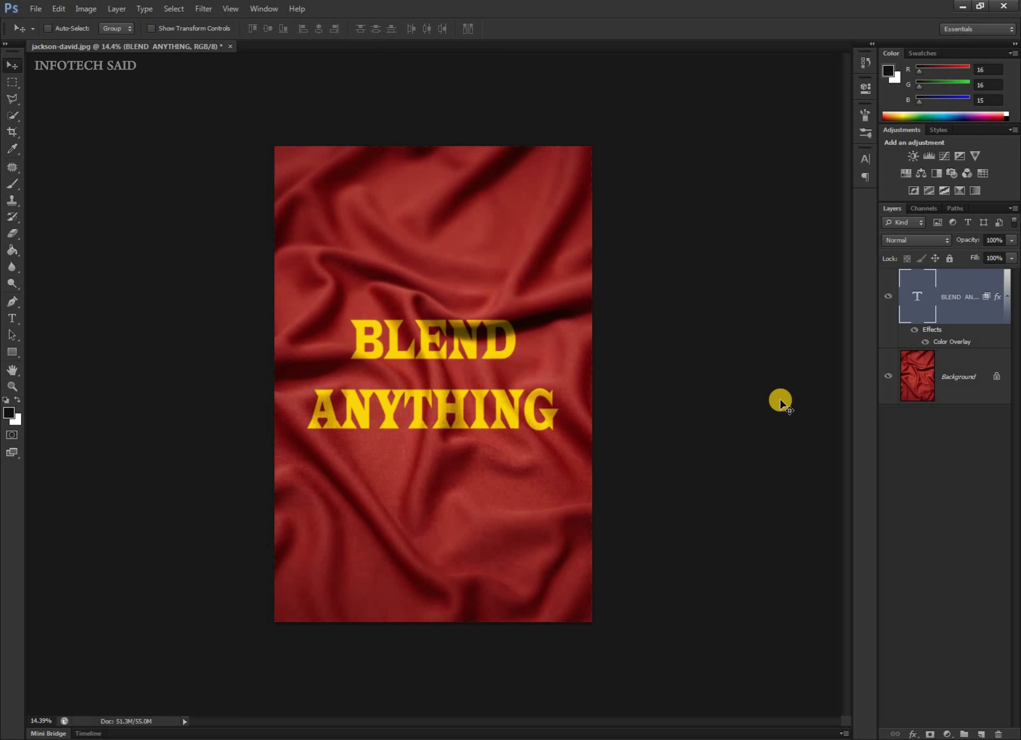